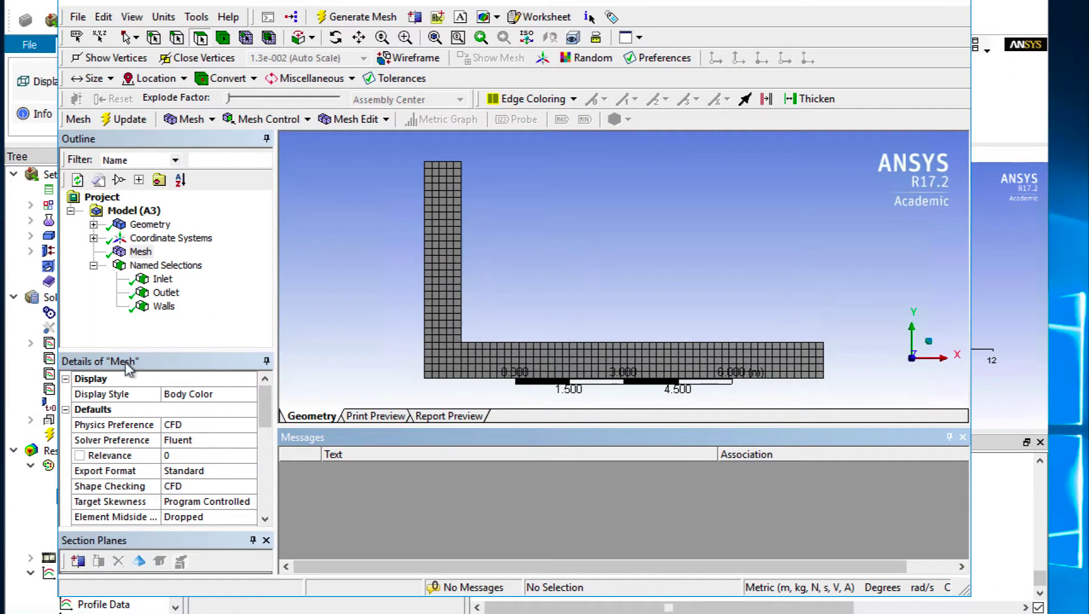
Set the duct mesh's Sizing Max Face Size to 0.5.
scroll(218, 456, "down", 2)
scroll(216, 452, "up", 2)
scroll(211, 449, "down", 4)
left_click(192, 425)
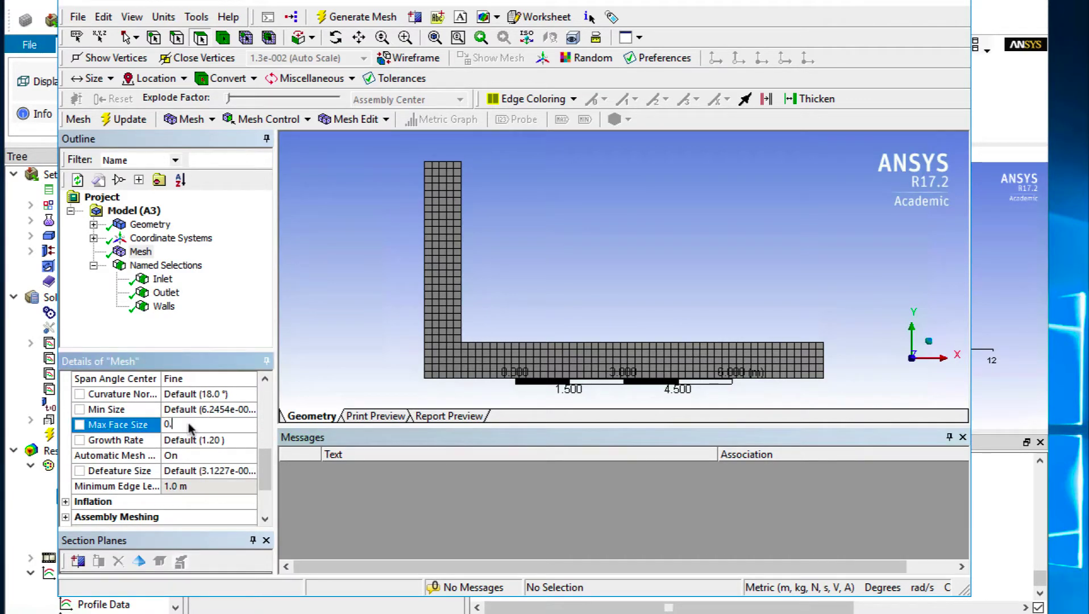
key("Return")
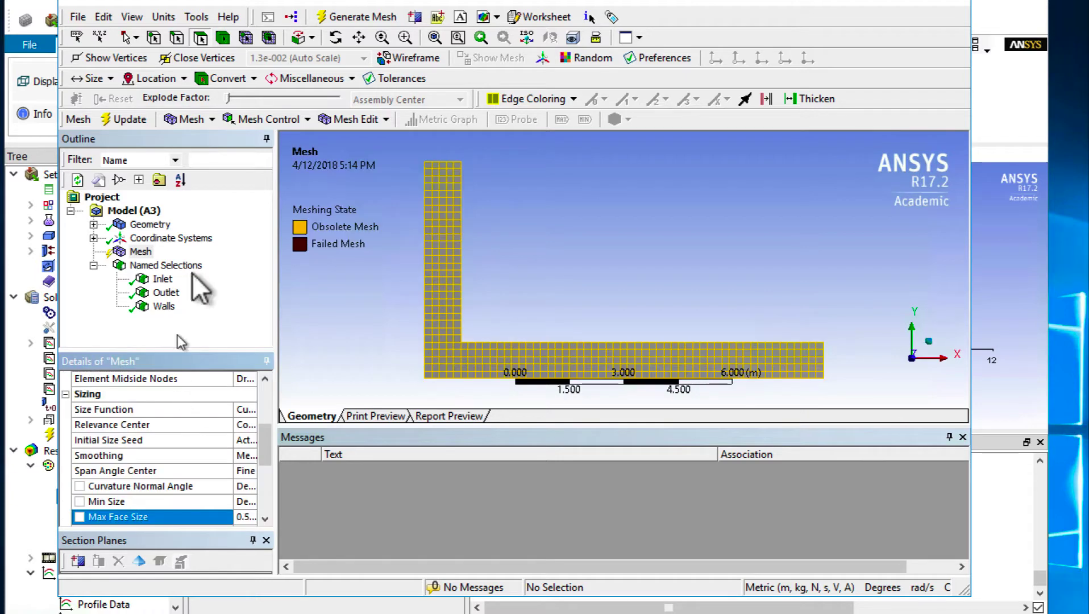
Regenerate the coarser mesh and update it through to Fluent.
left_click(358, 17)
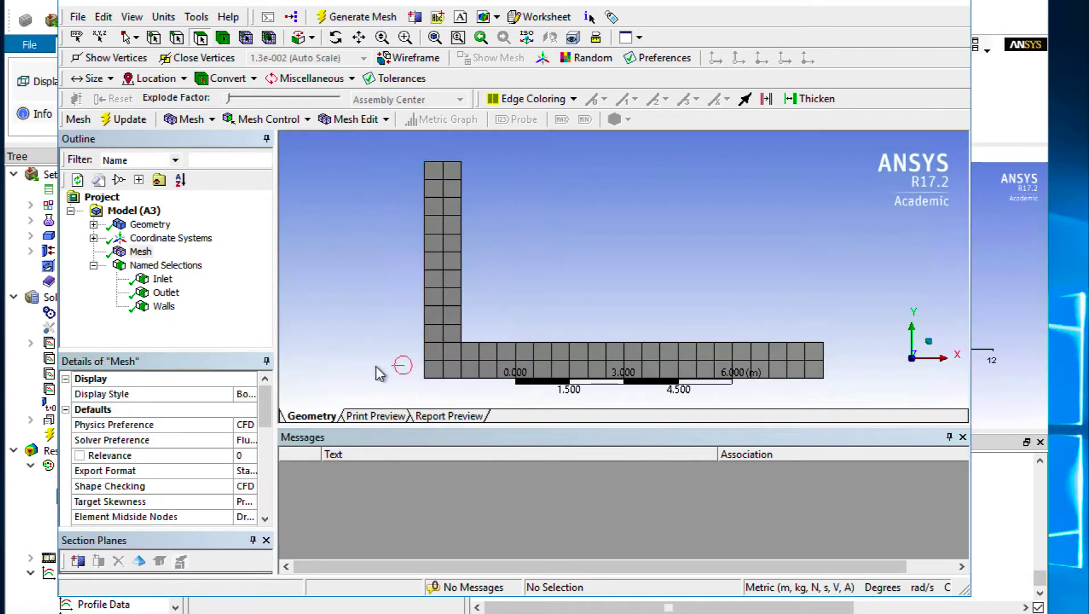
left_click(122, 119)
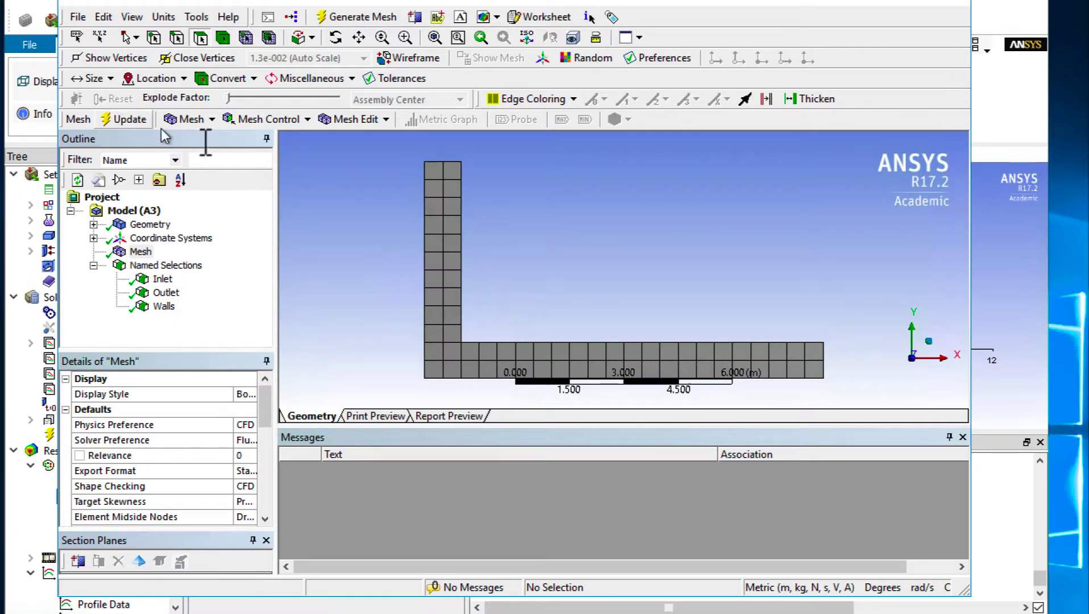
left_click(1016, 104)
Accept the changed upstream mesh and run Hybrid Initialization.
left_click(583, 334)
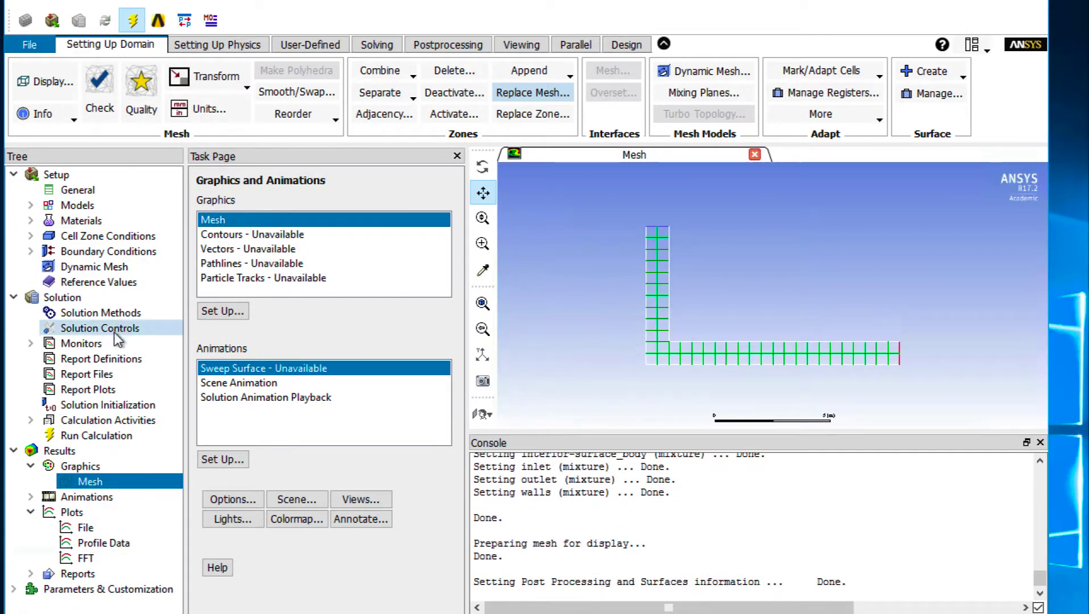
left_click(92, 404)
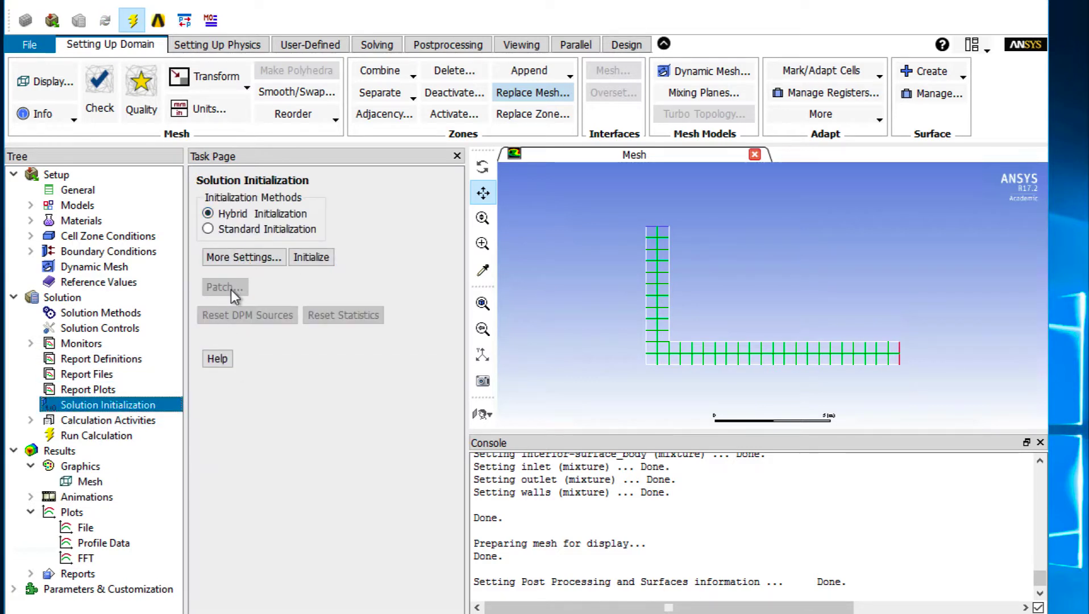
left_click(329, 260)
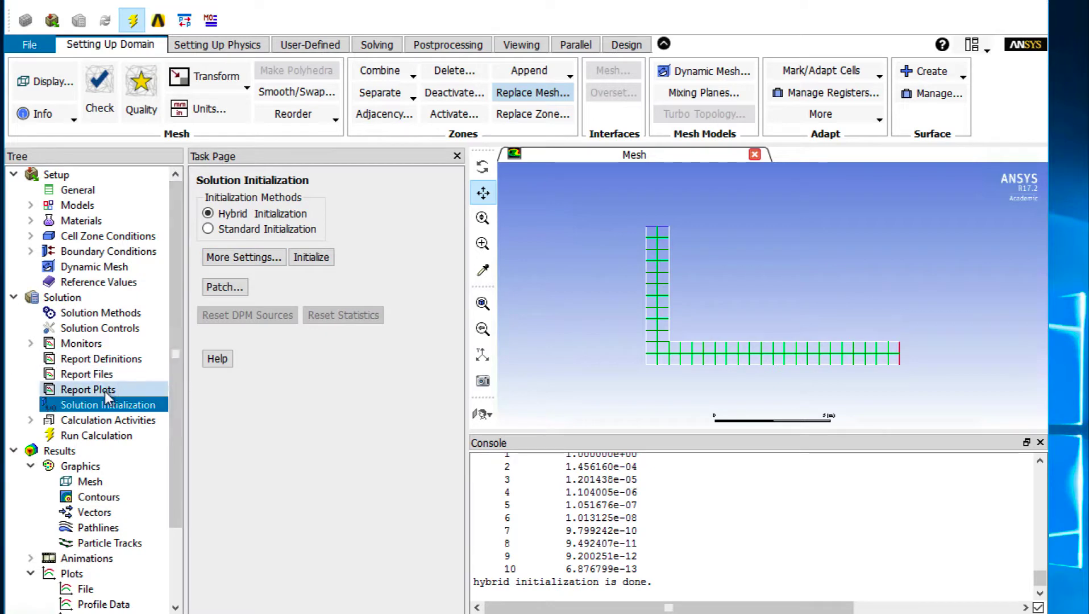
Calculate the solution to convergence in about 35 iterations, then bring up the Contours settings.
left_click(103, 434)
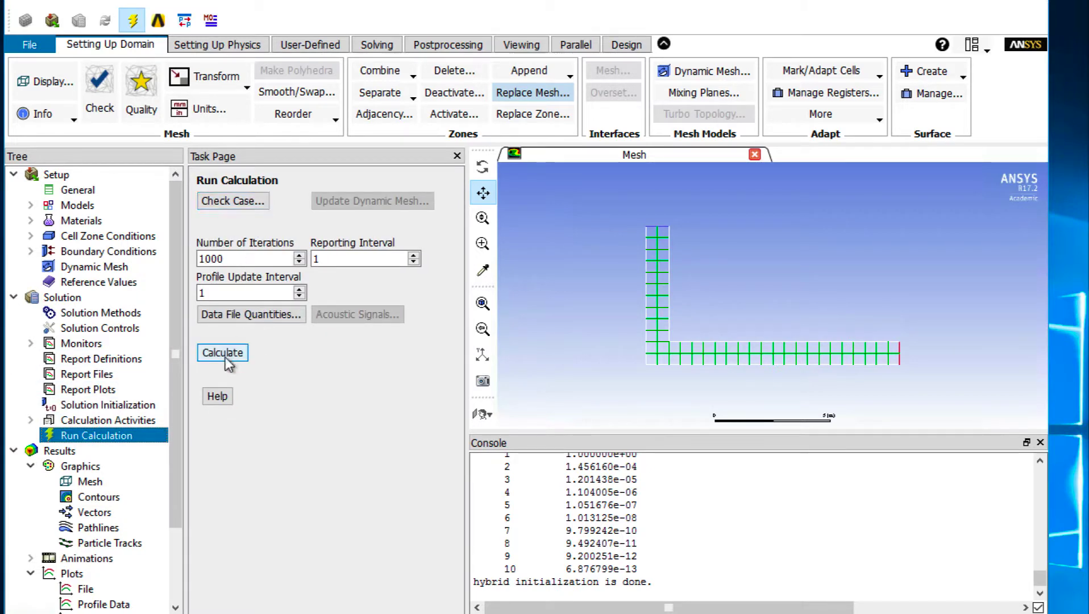
left_click(222, 351)
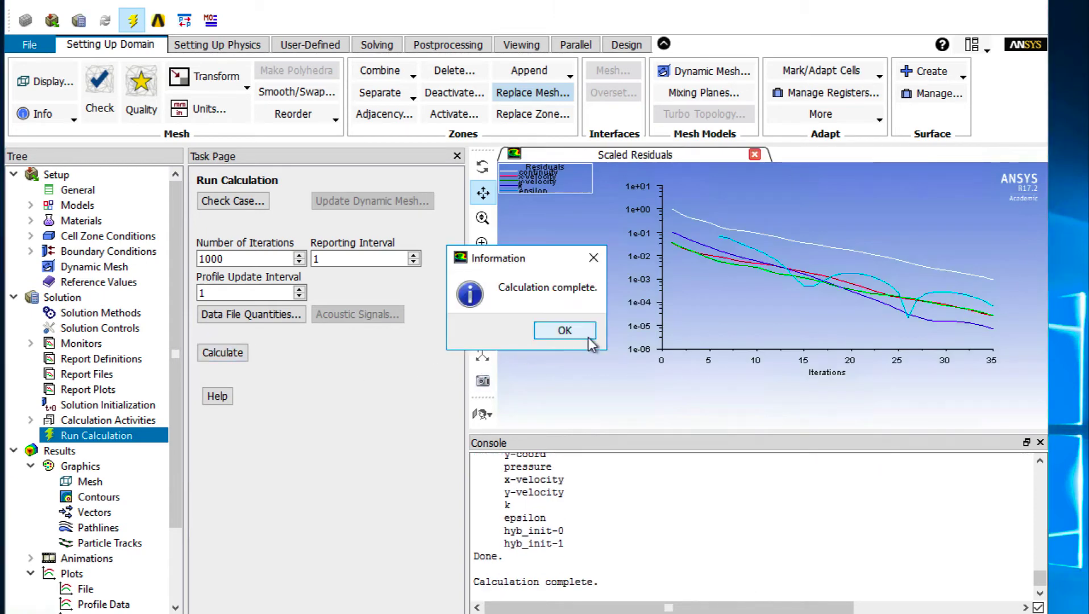
left_click(590, 335)
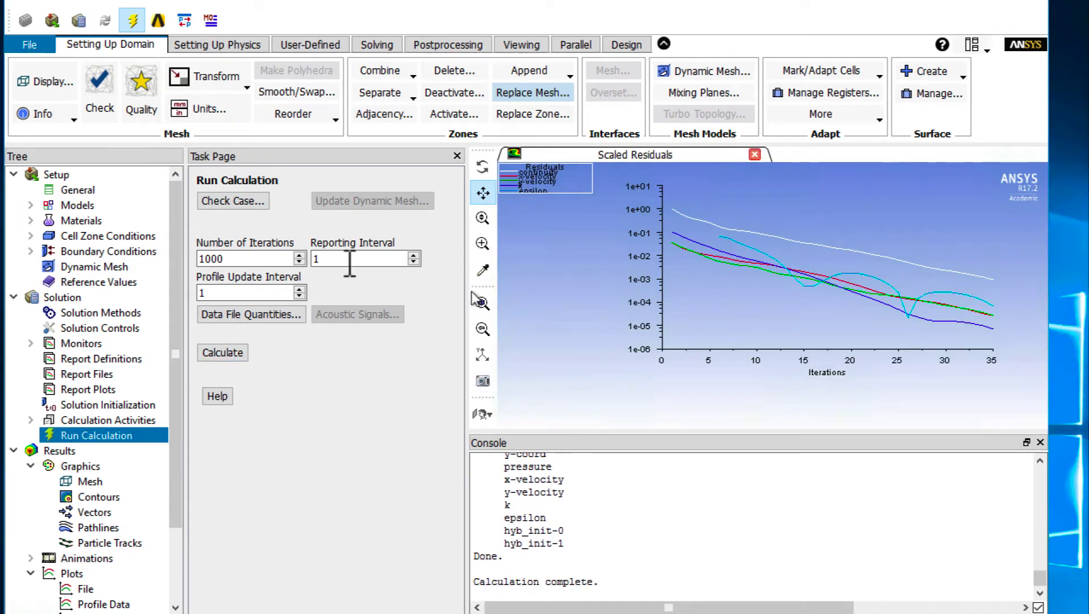
left_click(113, 497)
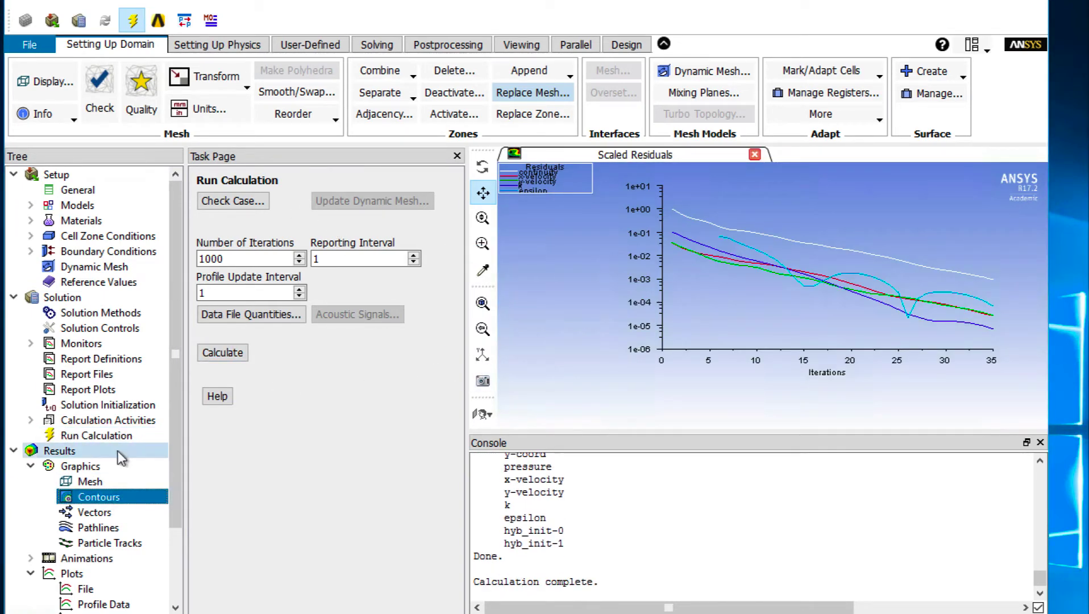
double_click(123, 499)
Display static pressure contours and probe pressures in the vertical leg and horizontal pipe.
left_click_drag(278, 316, 301, 203)
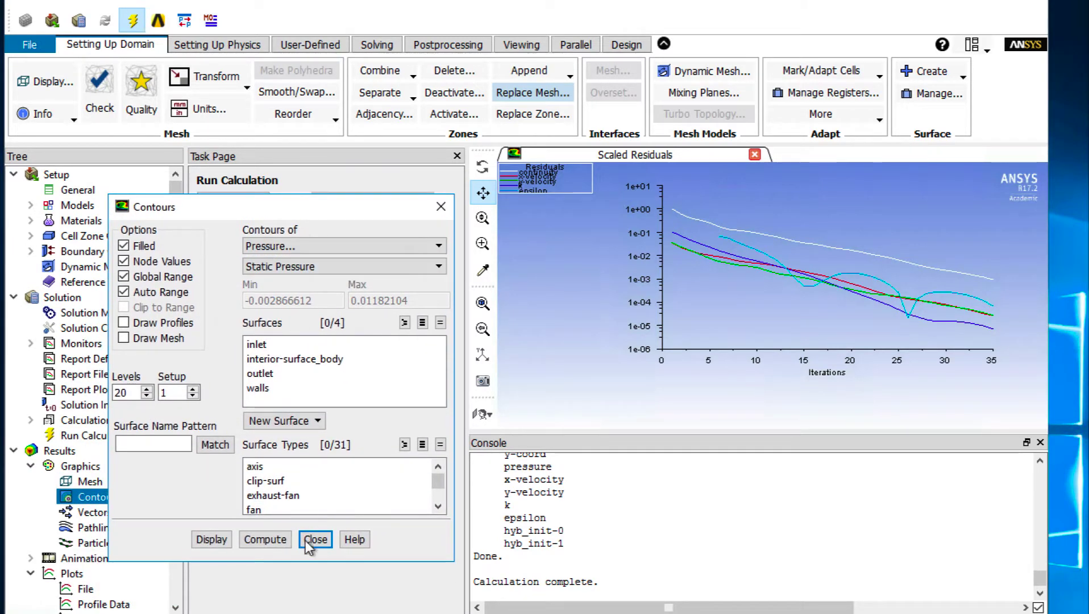
left_click(208, 541)
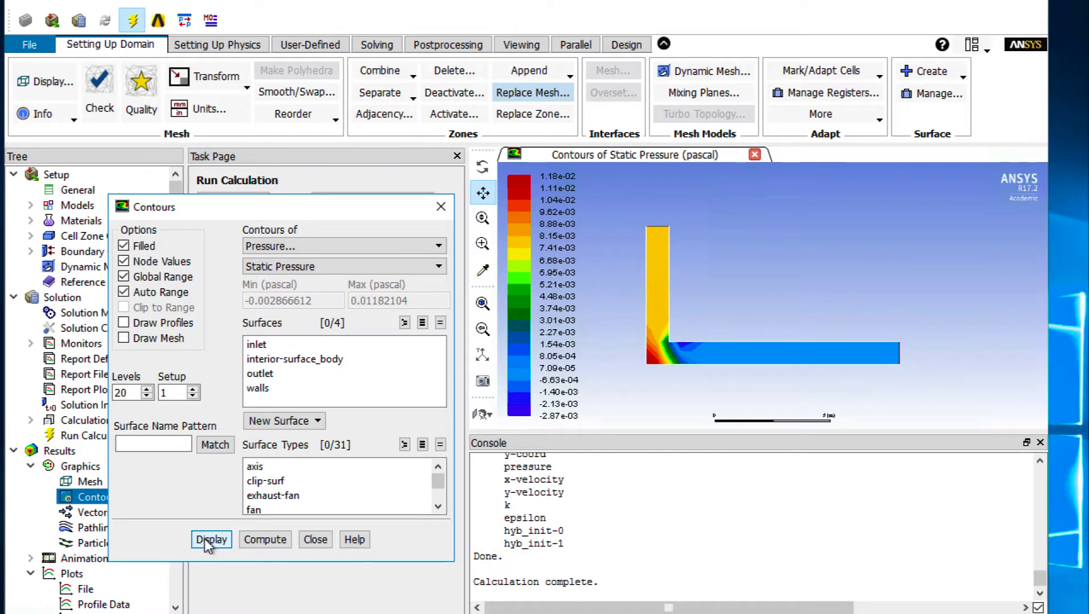
left_click(317, 539)
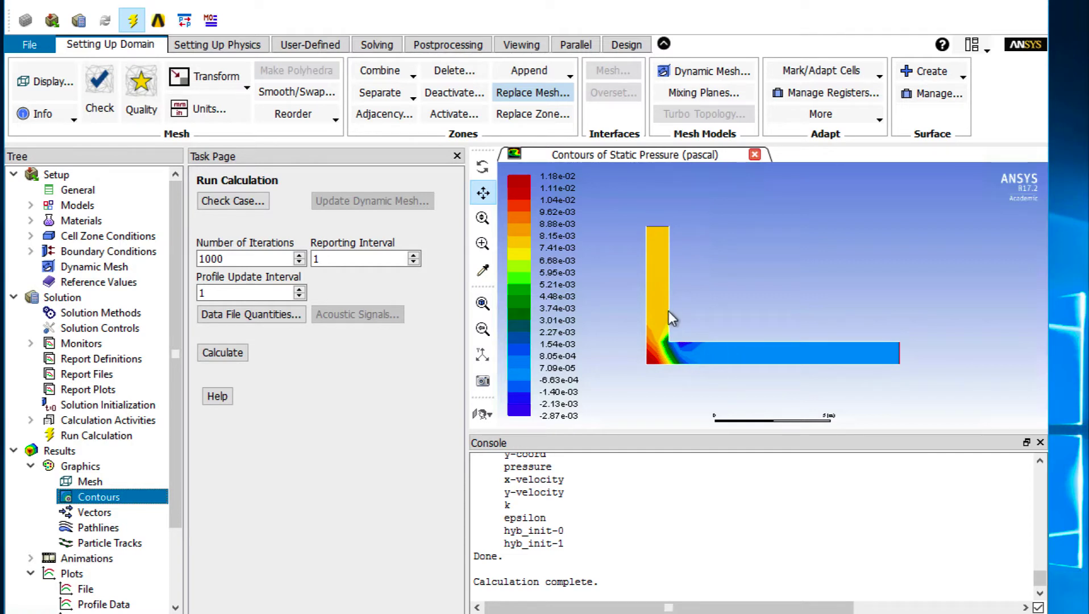
right_click(660, 280)
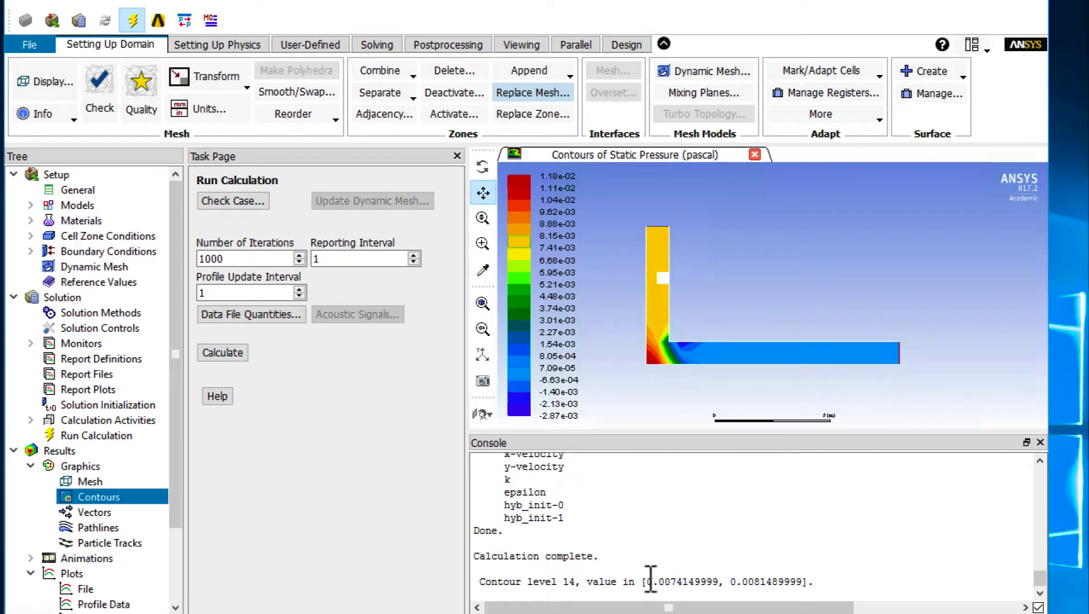
right_click(767, 349)
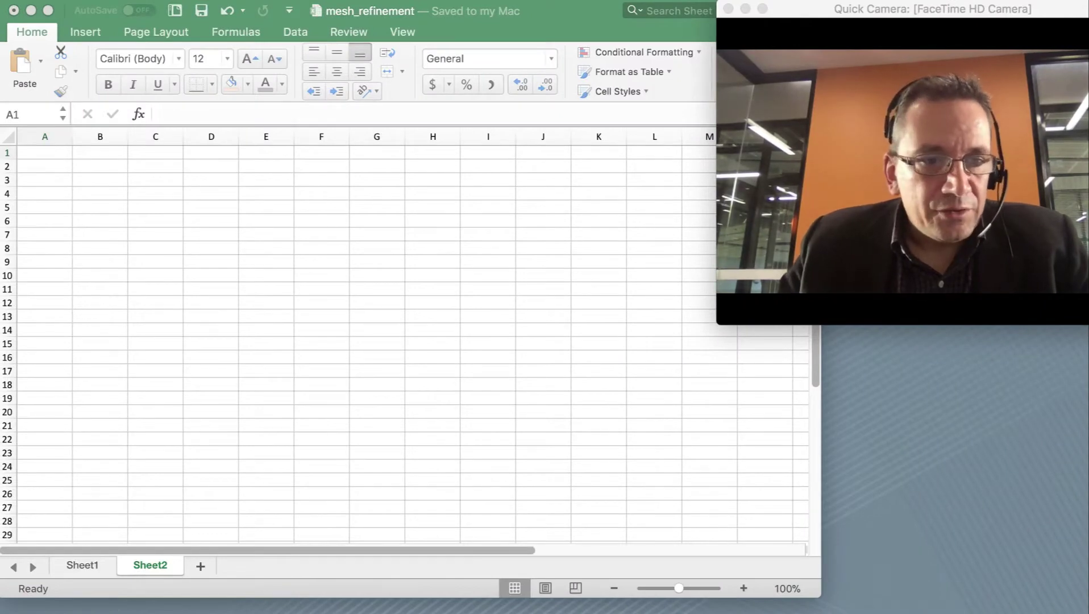
left_click(94, 570)
left_click(93, 570)
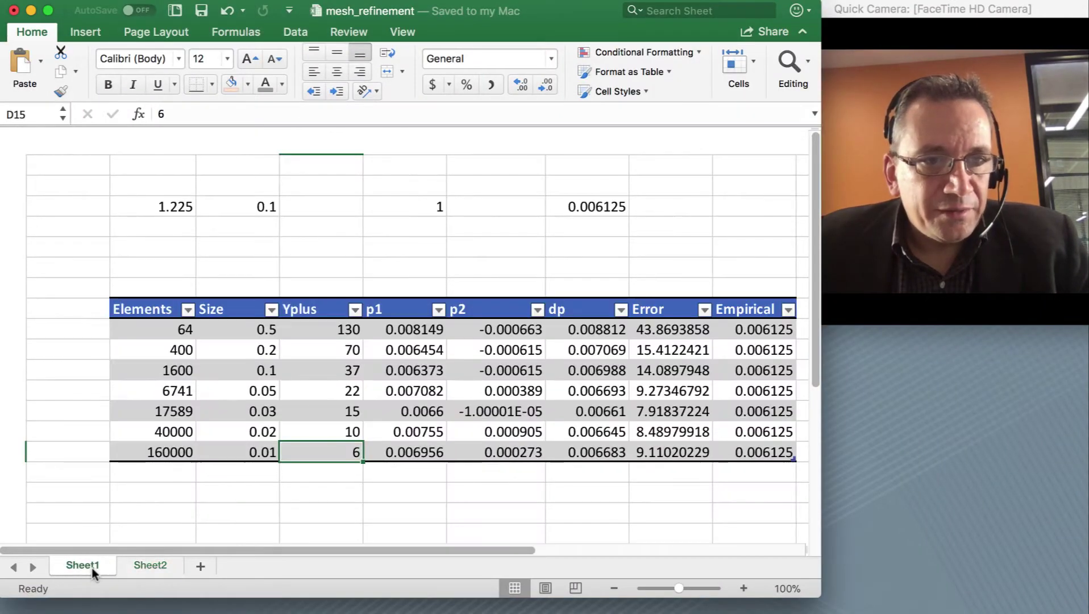
left_click(142, 327)
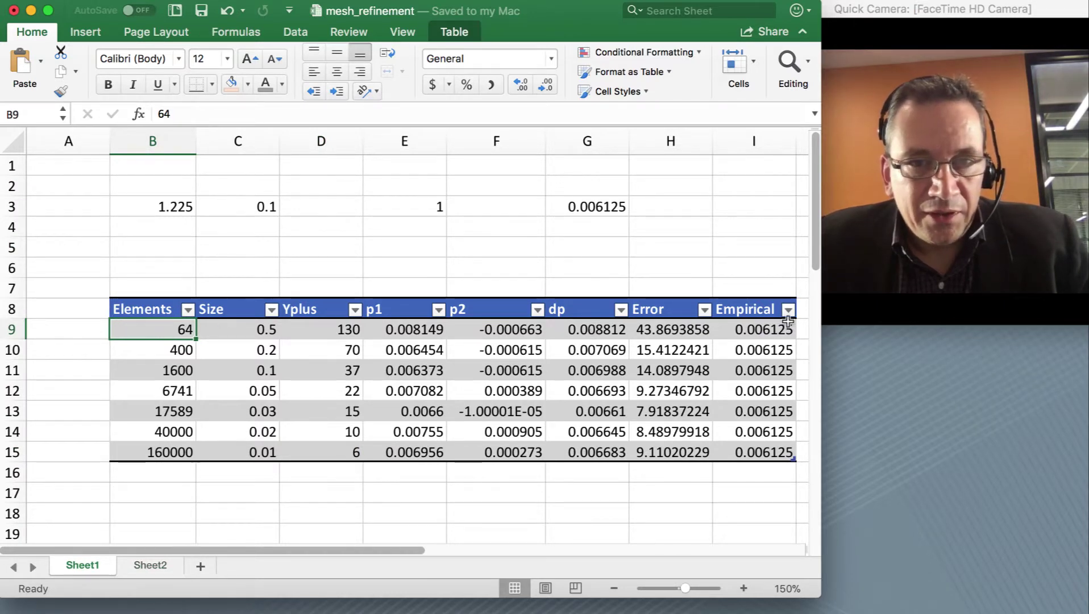
left_click(753, 329, "shift")
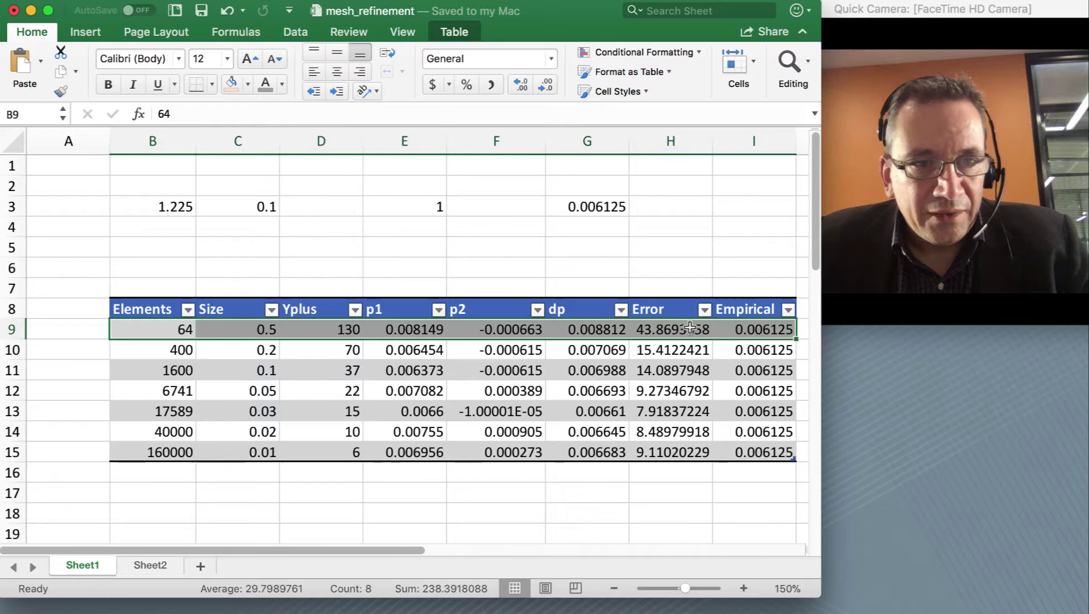
left_click(152, 335)
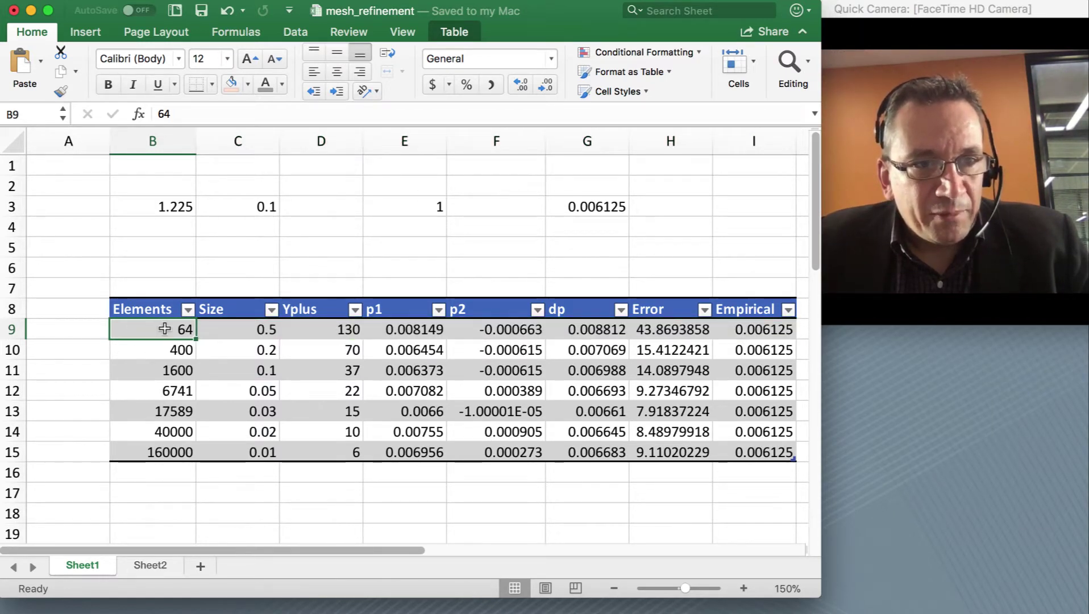
left_click(241, 331)
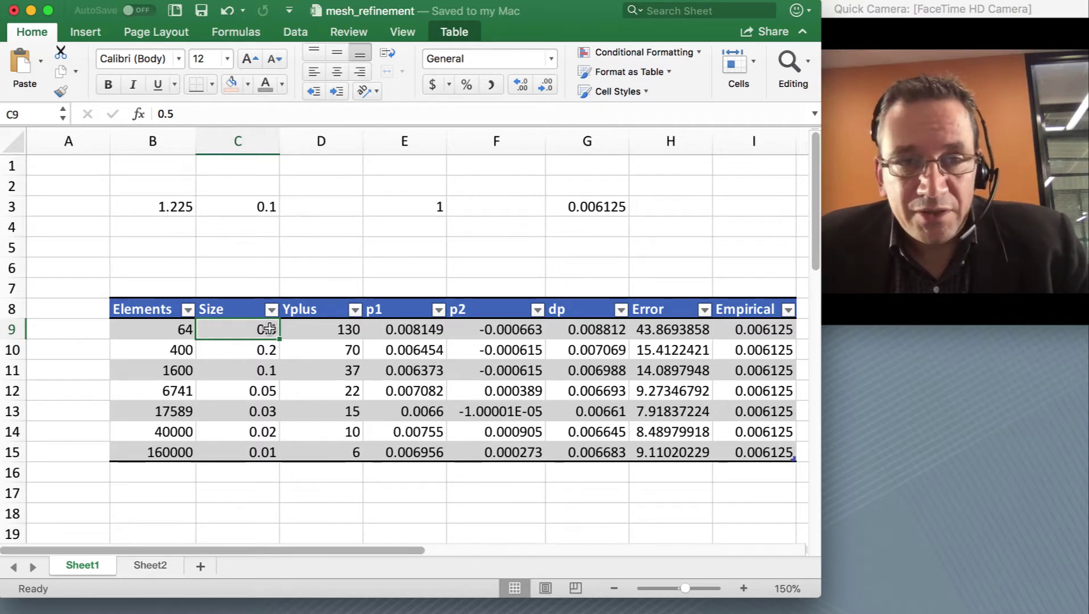
left_click(175, 330)
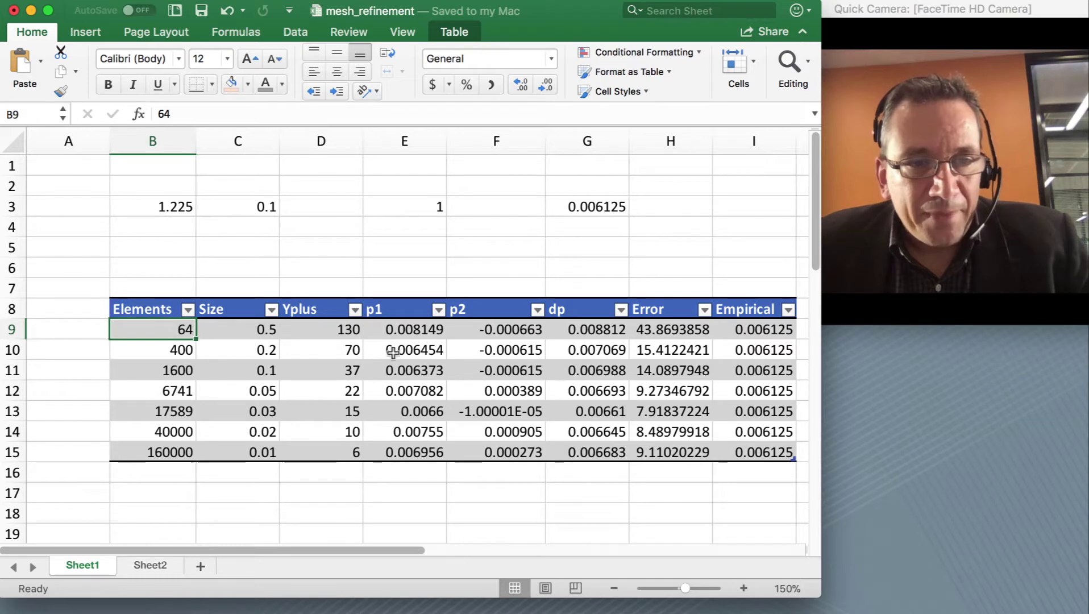
left_click(403, 331)
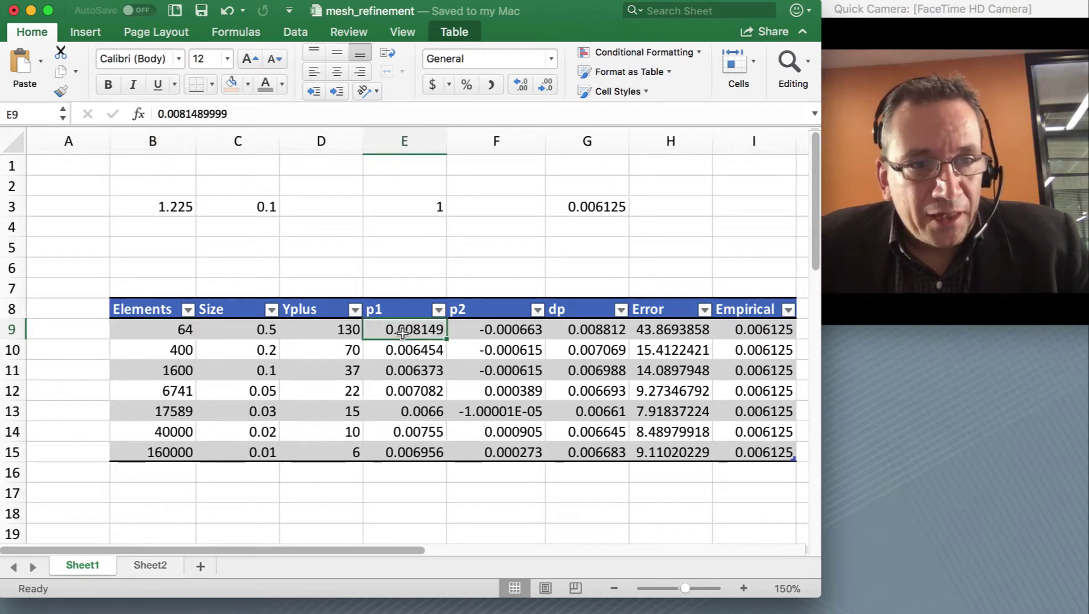
left_click(496, 330)
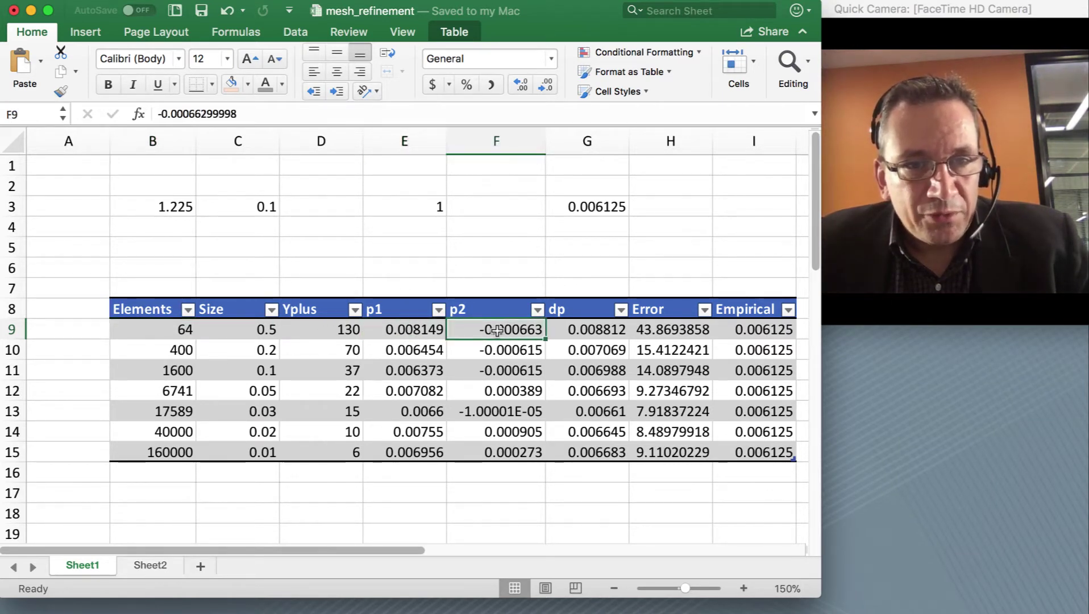
left_click(582, 335)
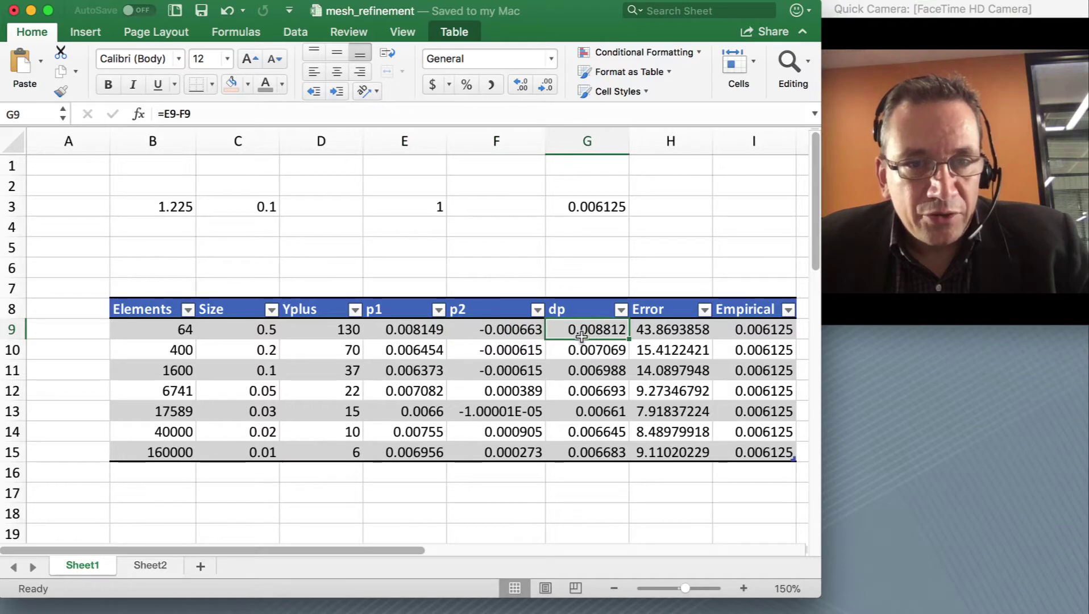
left_click(766, 328)
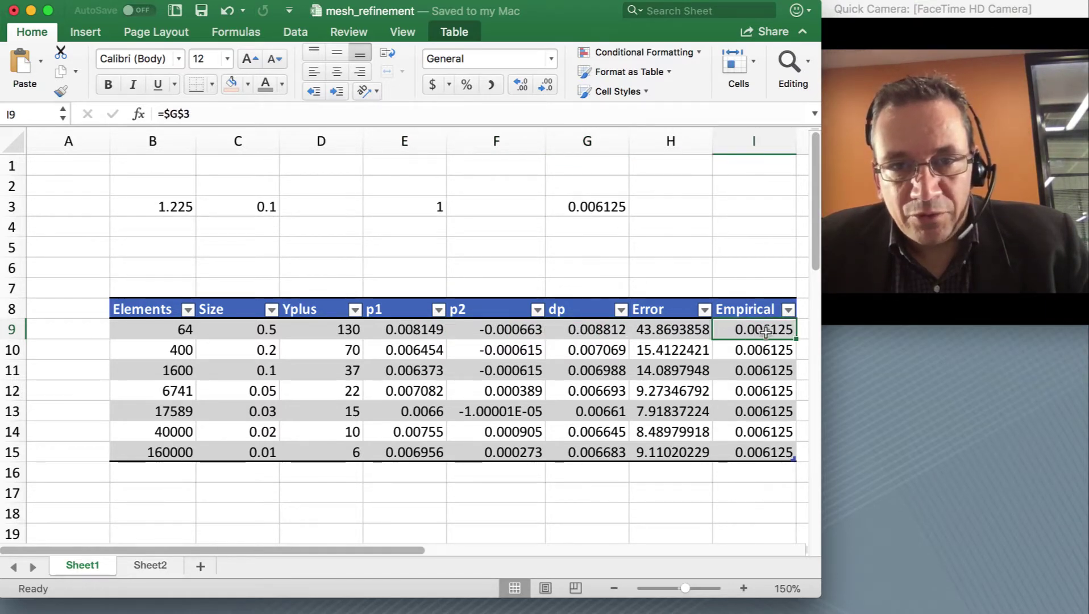
left_click(672, 330)
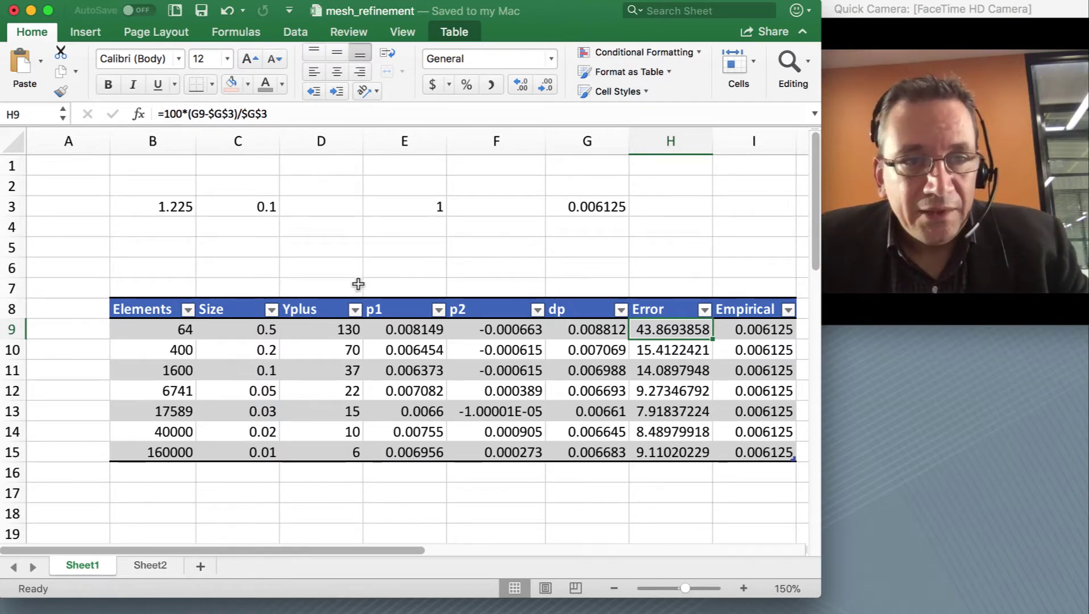
left_click(325, 326)
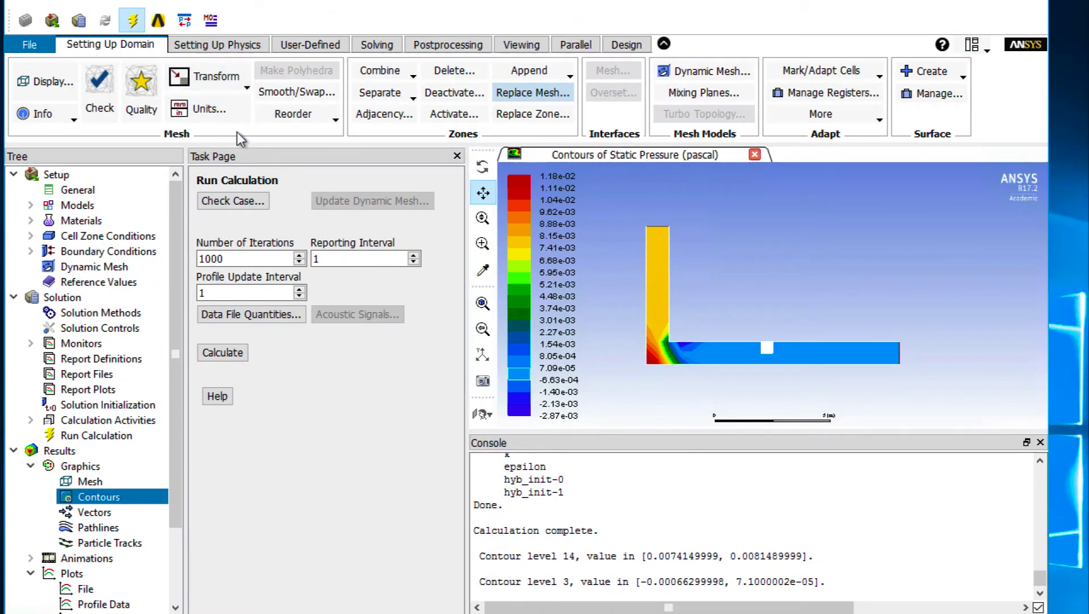
Set up an XY plot with Turbulence > Wall Yplus on the Y axis.
scroll(119, 561, "down", 2)
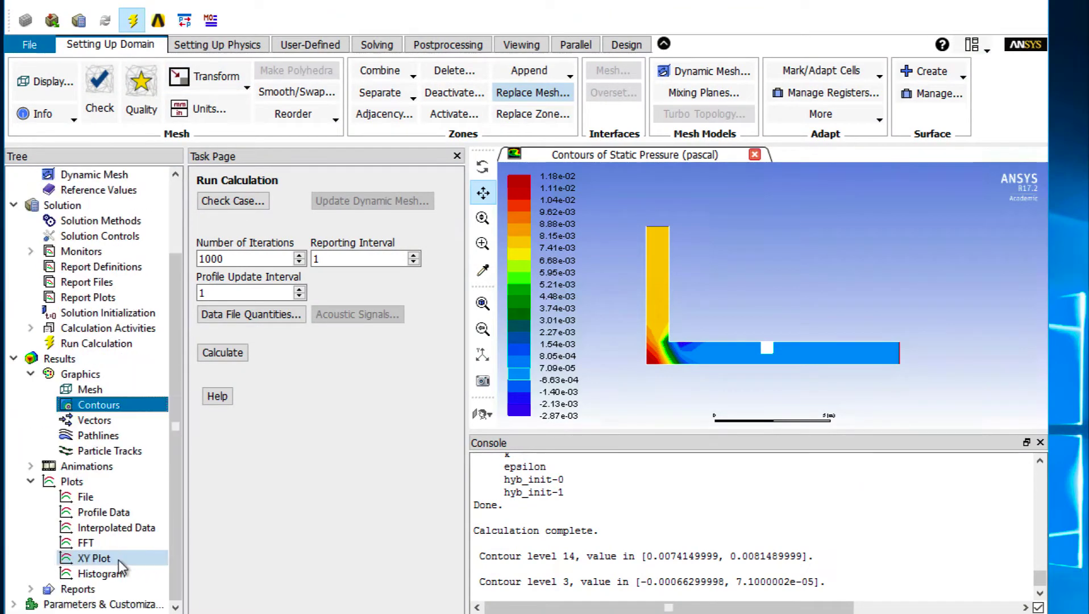
left_click(106, 539)
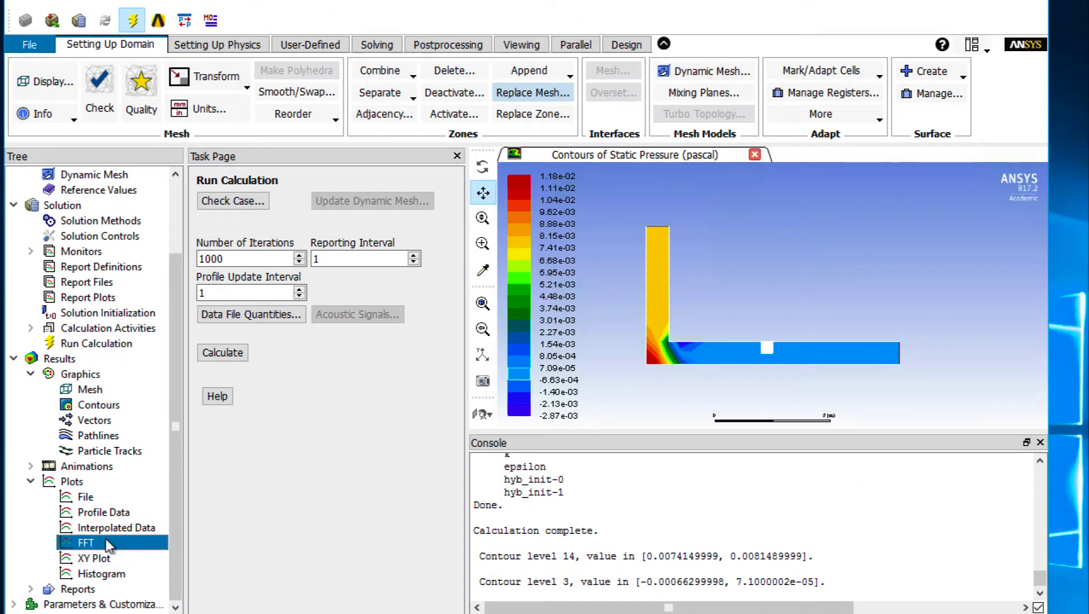
double_click(95, 557)
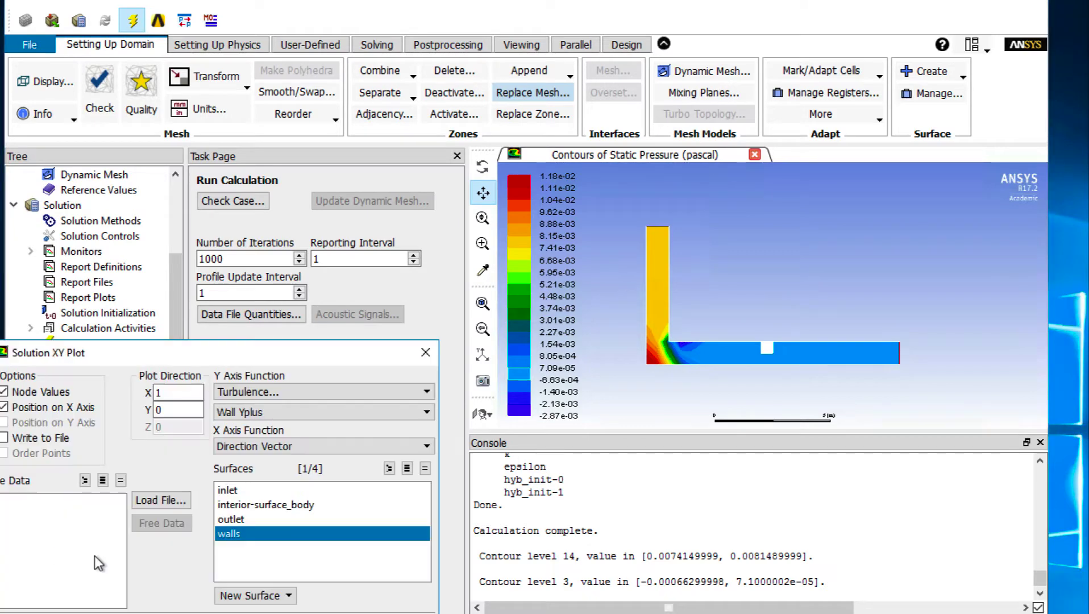
left_click_drag(208, 356, 353, 172)
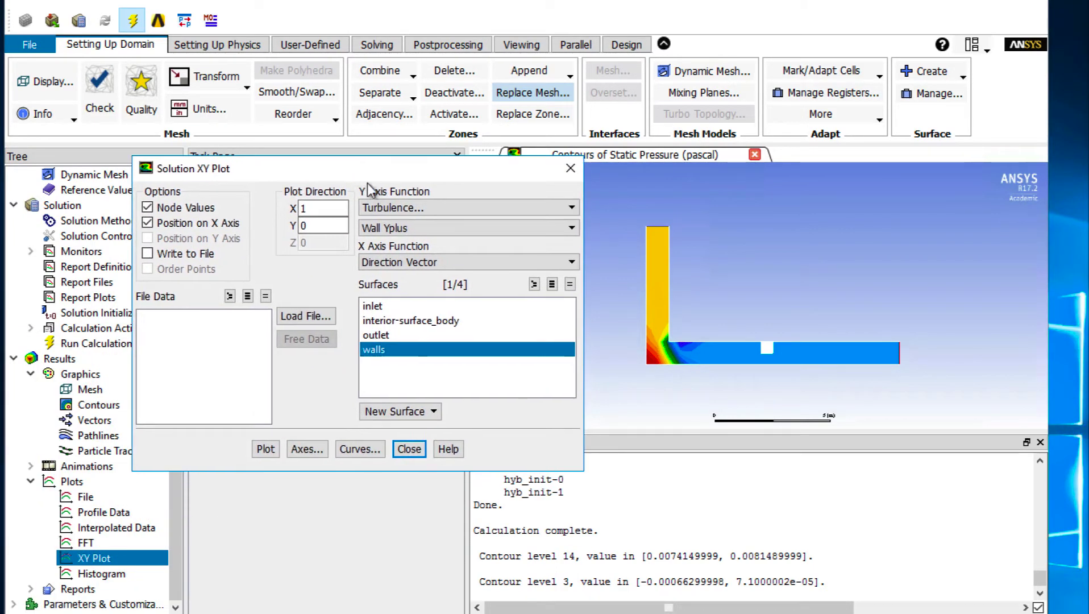
left_click(379, 206)
left_click(384, 258)
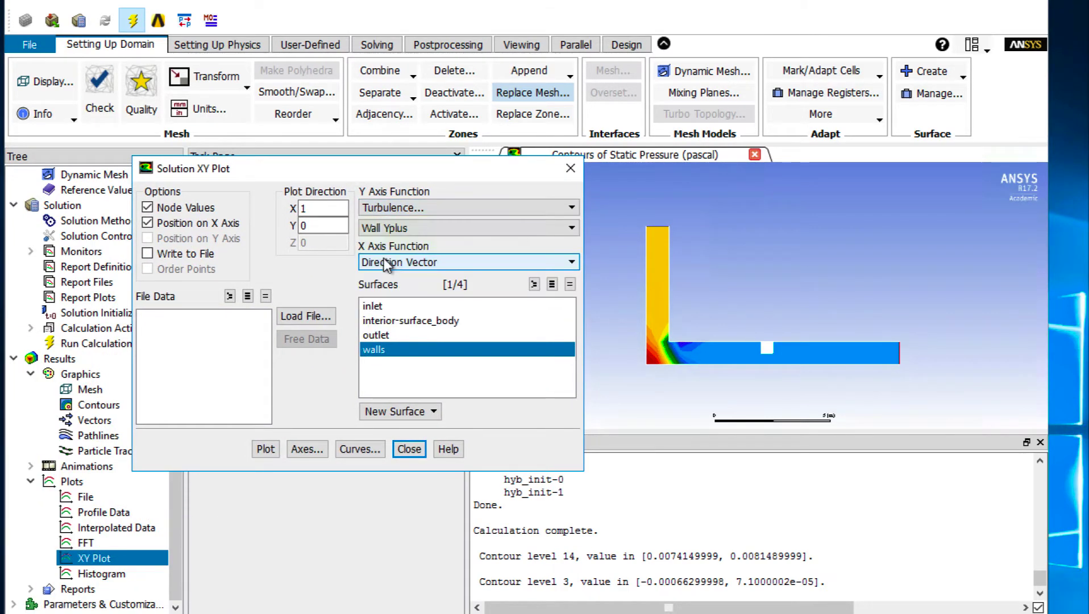
left_click(379, 229)
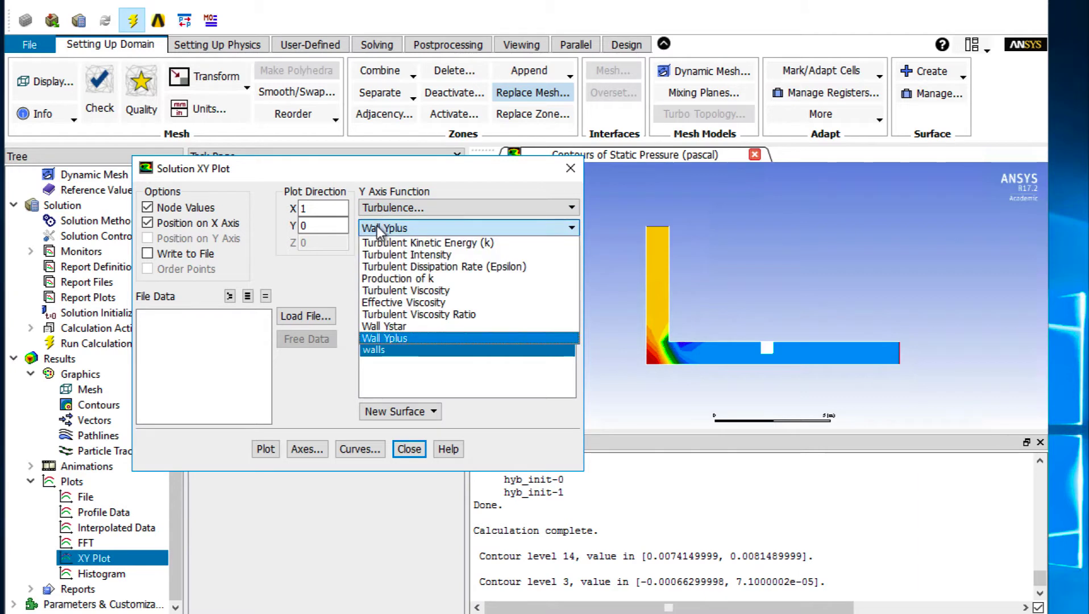
left_click(388, 338)
Keep Direction Vector on the X axis, select the walls, and plot Wall Yplus.
left_click(398, 263)
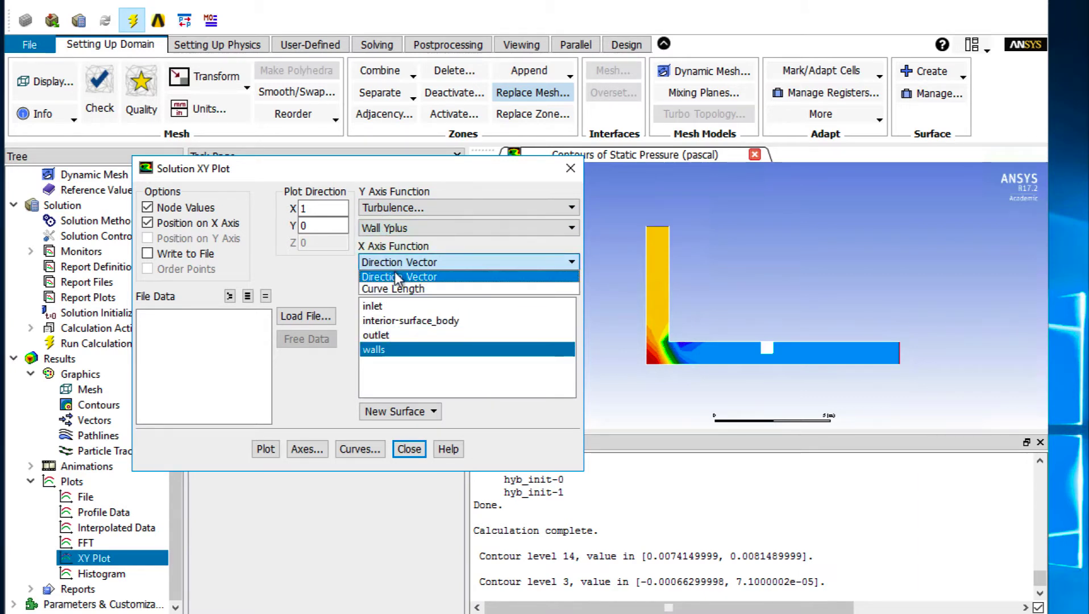
left_click(397, 277)
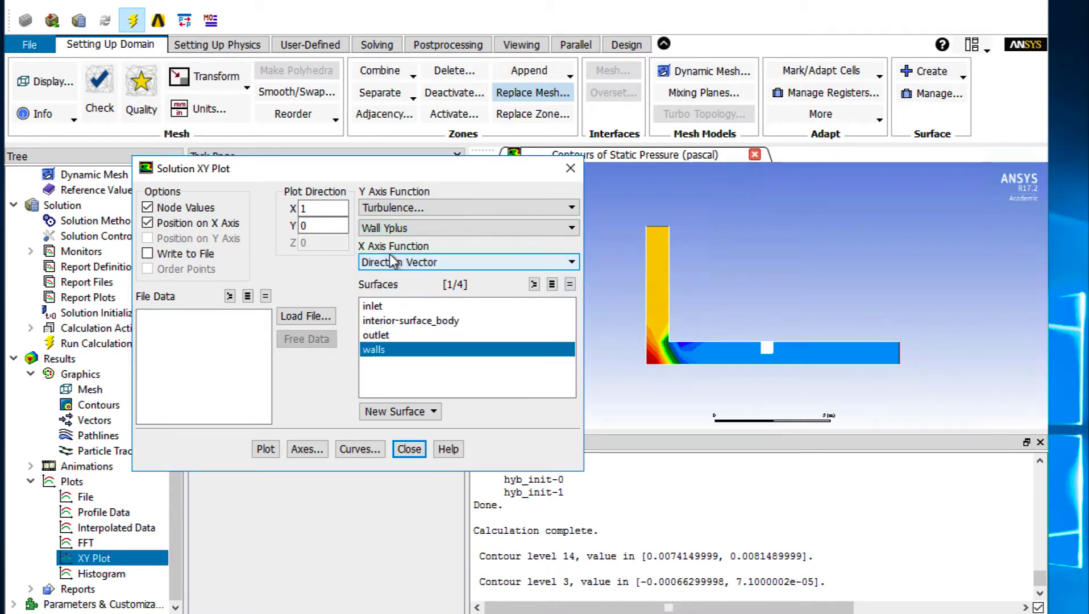
left_click(378, 349)
left_click(386, 350)
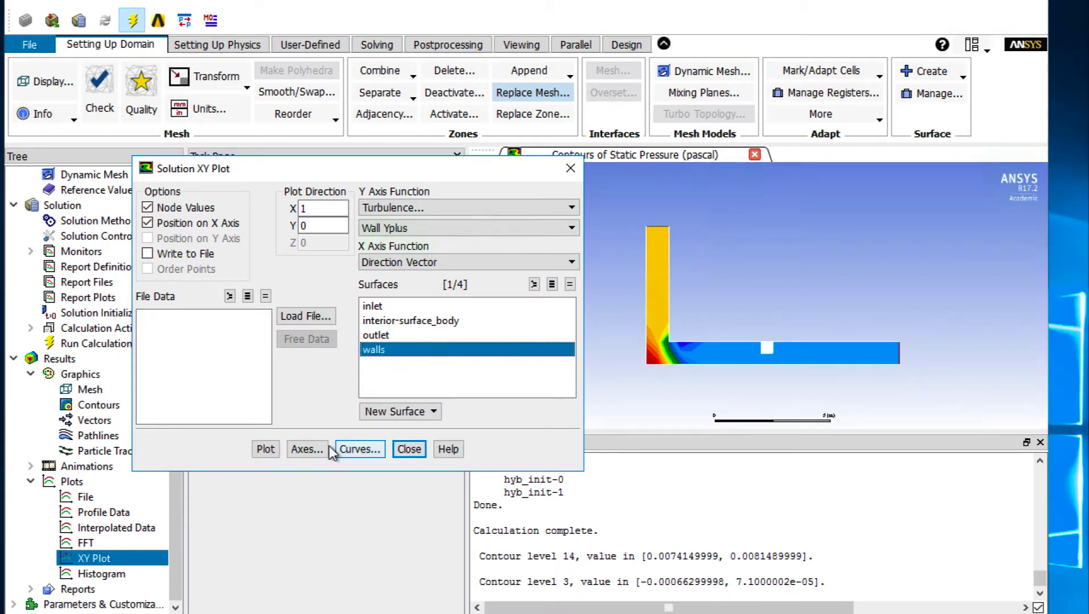
left_click(266, 448)
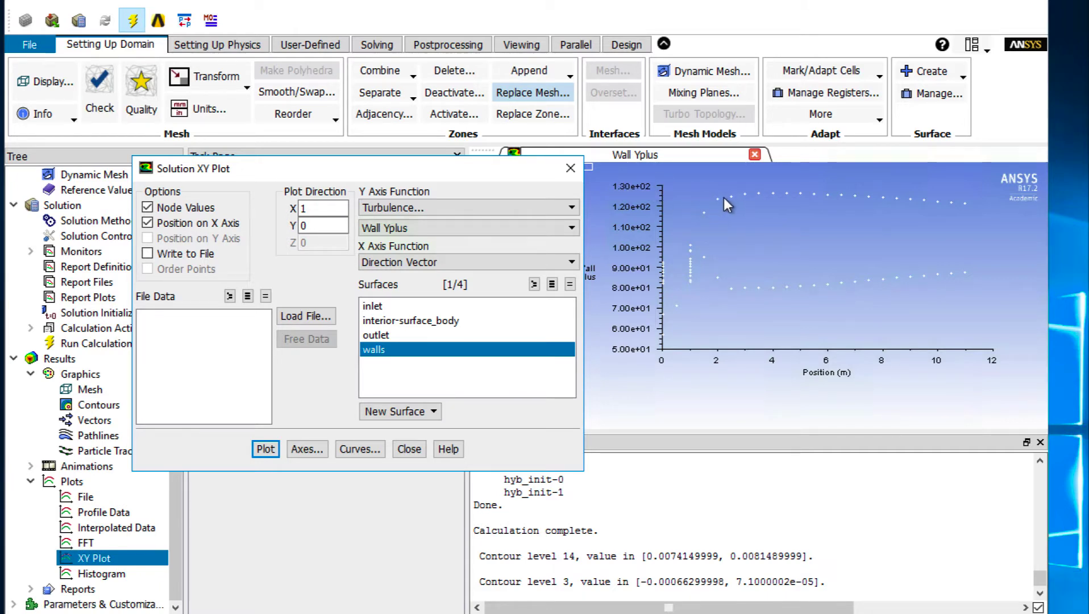
key("ctrl+Left")
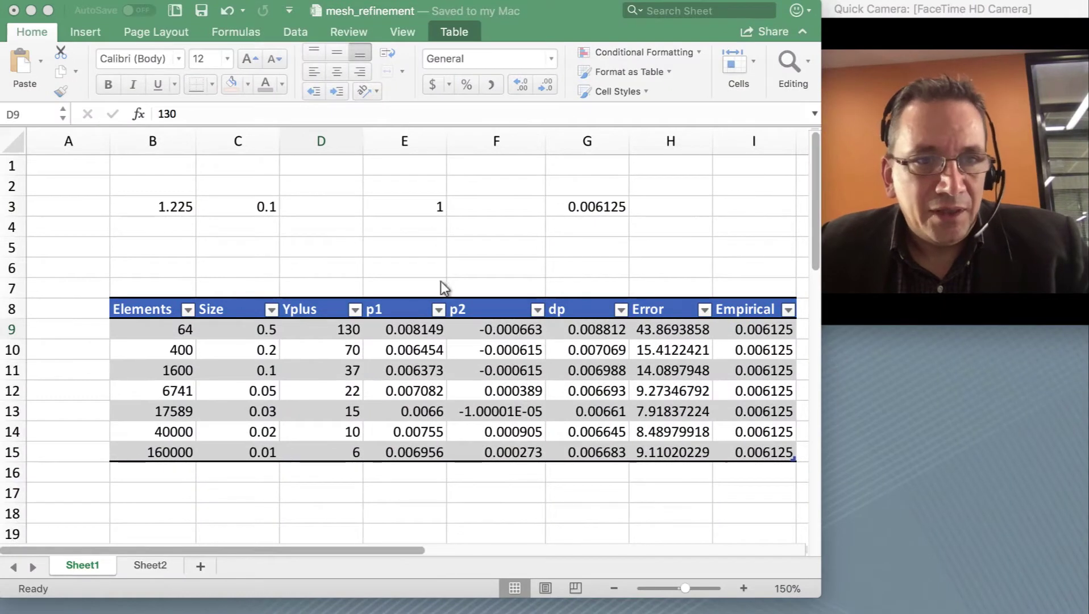
Check the Excel Yplus in D9 and element counts in B9 and B10, e.g. 64 elements, Yplus 130.
left_click(303, 328)
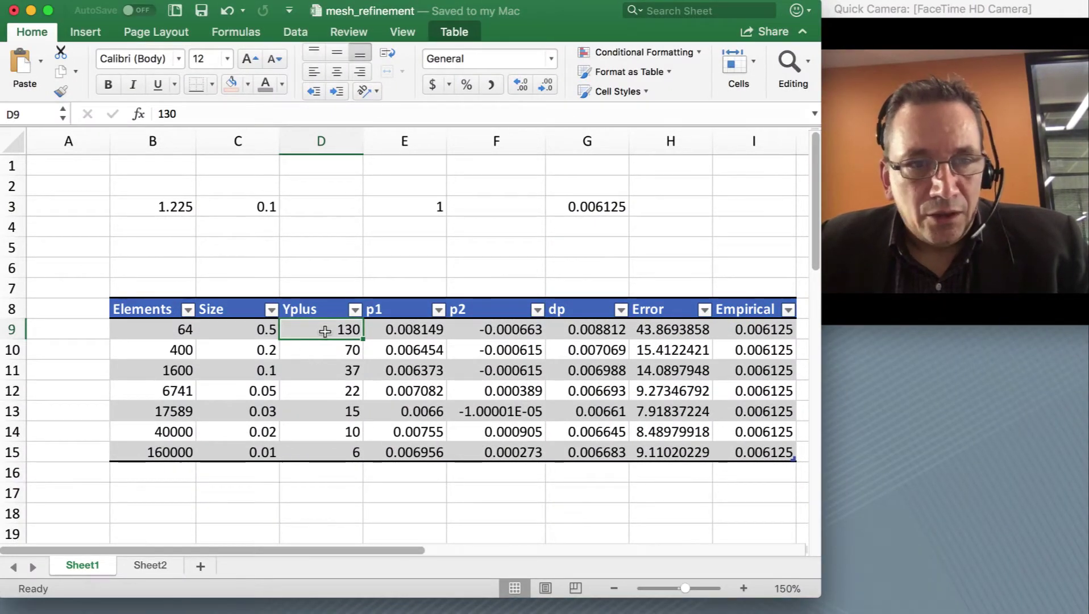
left_click(150, 332)
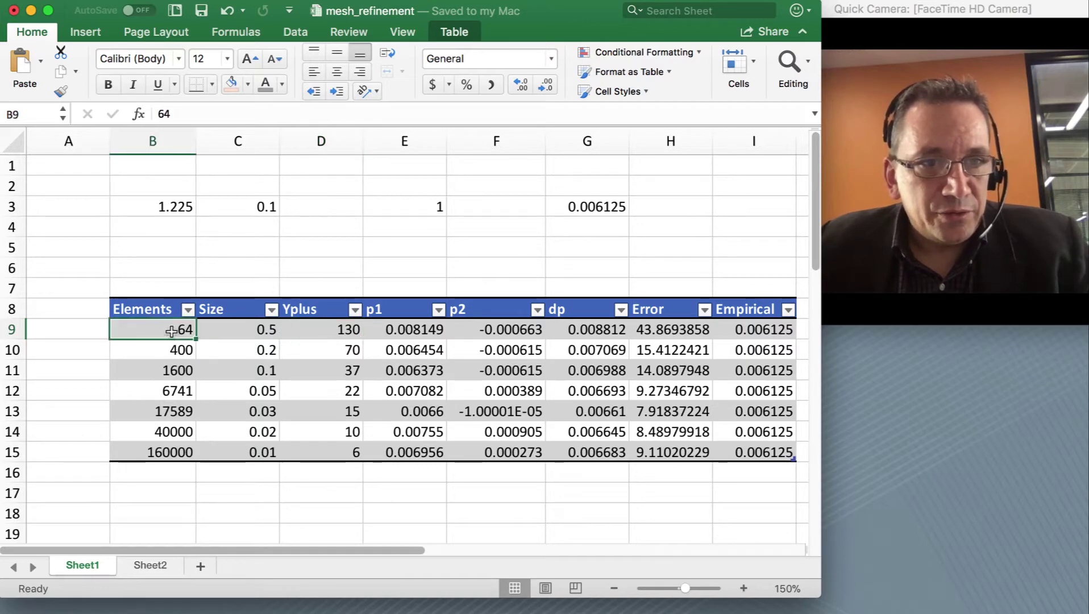
left_click(176, 349)
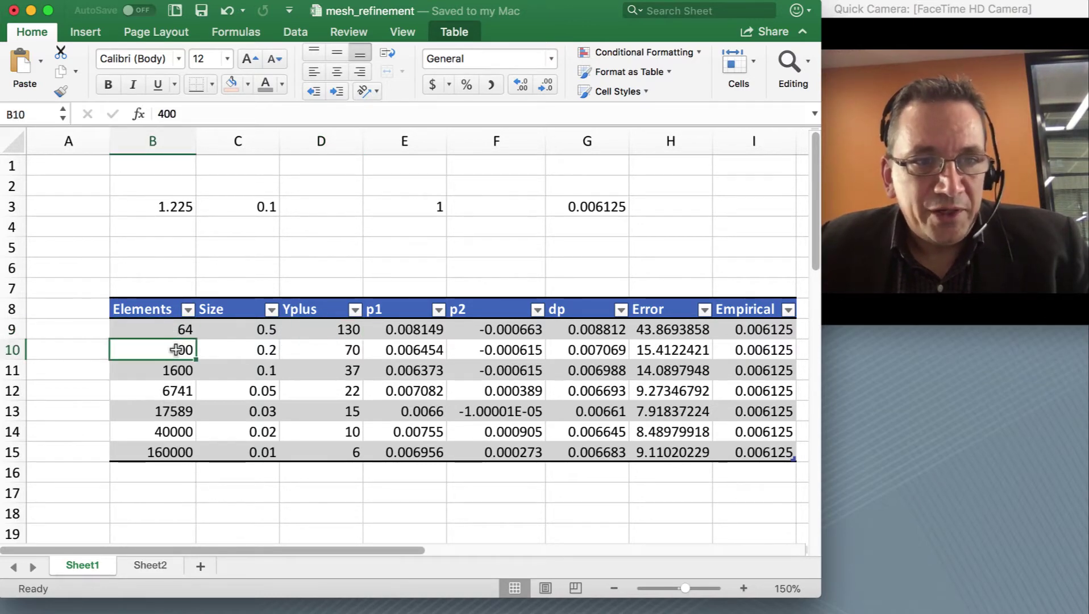
key("ctrl+Right")
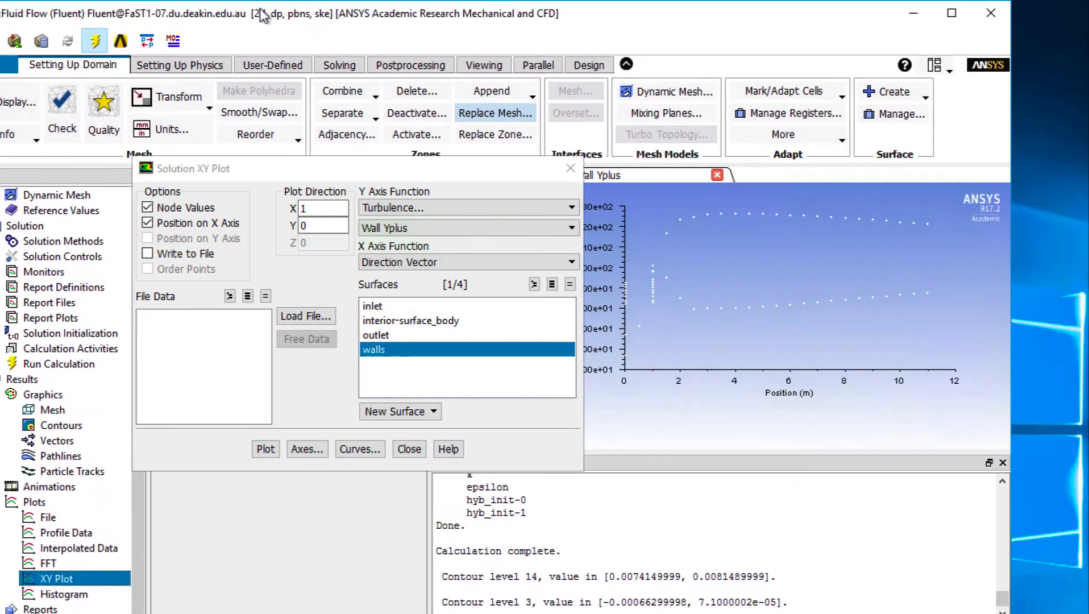
Change the Max Face Size in ANSYS Meshing to 0.20 m.
key("alt+Tab")
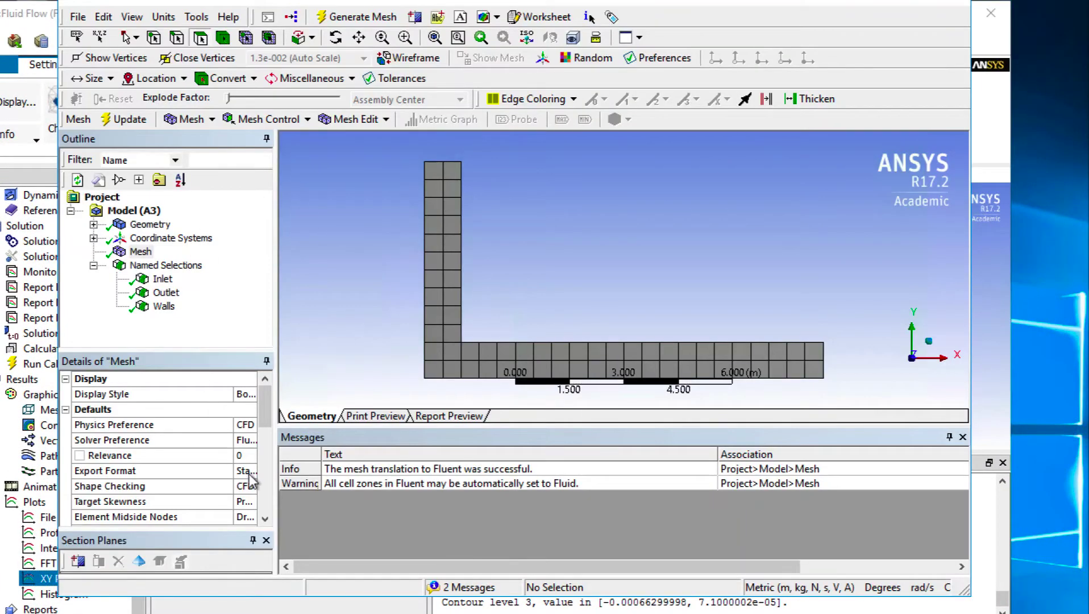
scroll(245, 477, "down", 3)
scroll(250, 466, "up", 2)
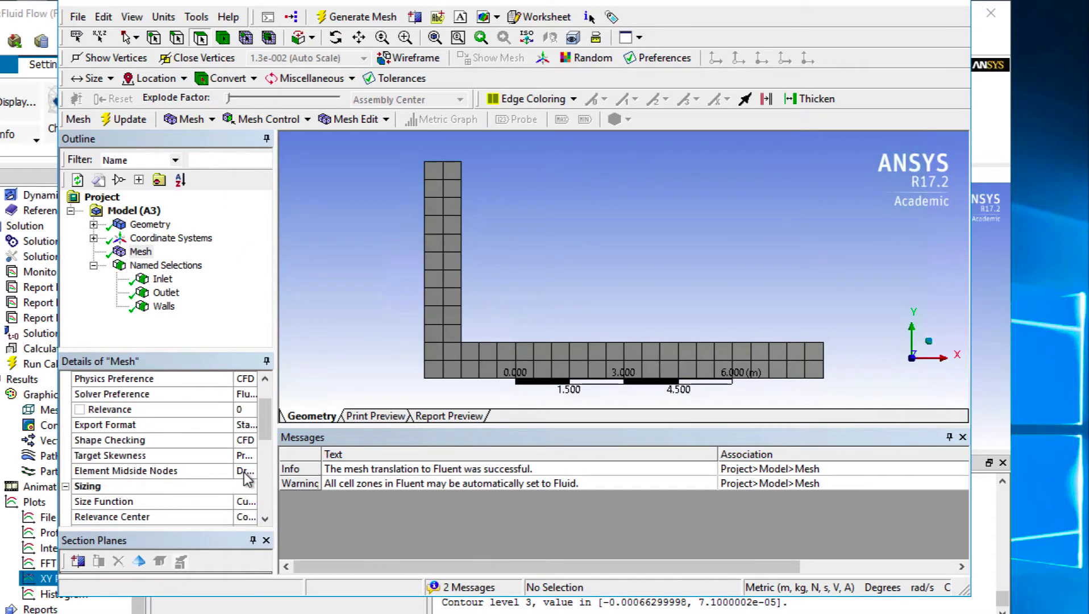
scroll(263, 415, "up", 1)
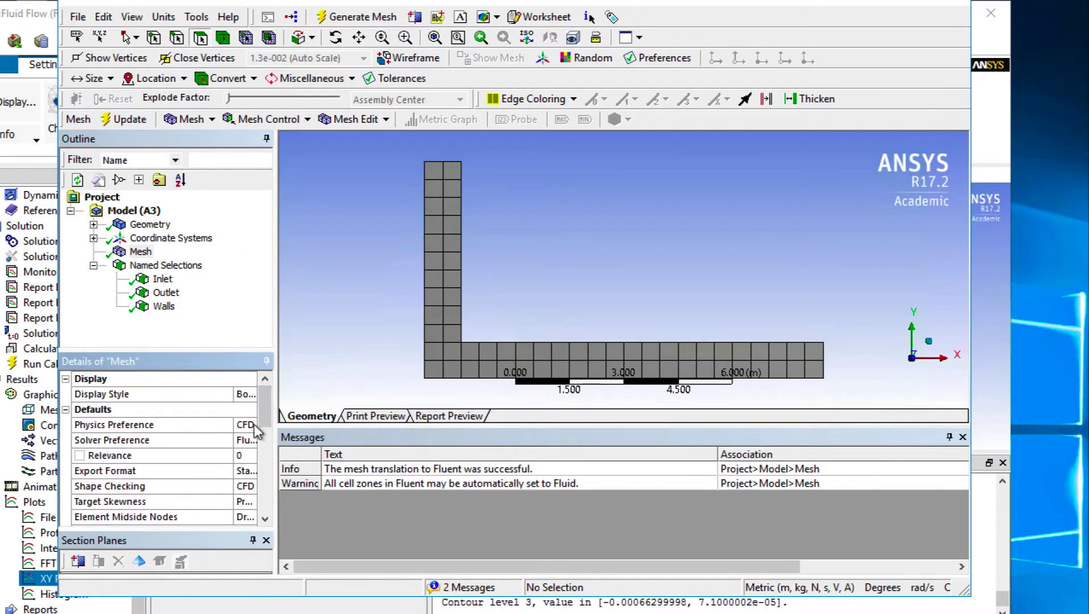
left_click_drag(299, 487, 322, 488)
scroll(273, 471, "down", 4)
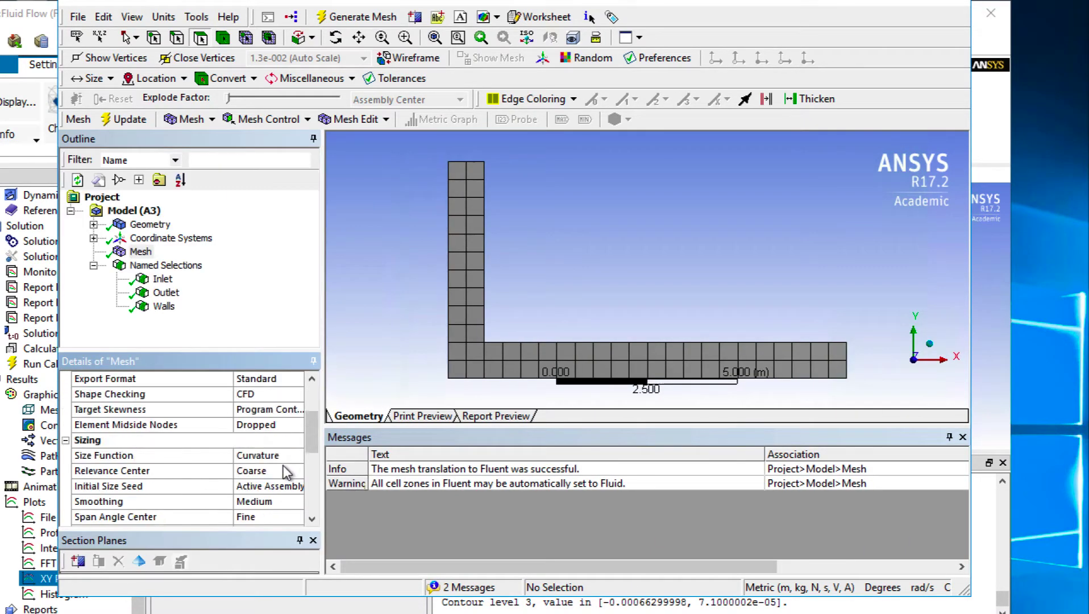
left_click(279, 470)
type("0.2")
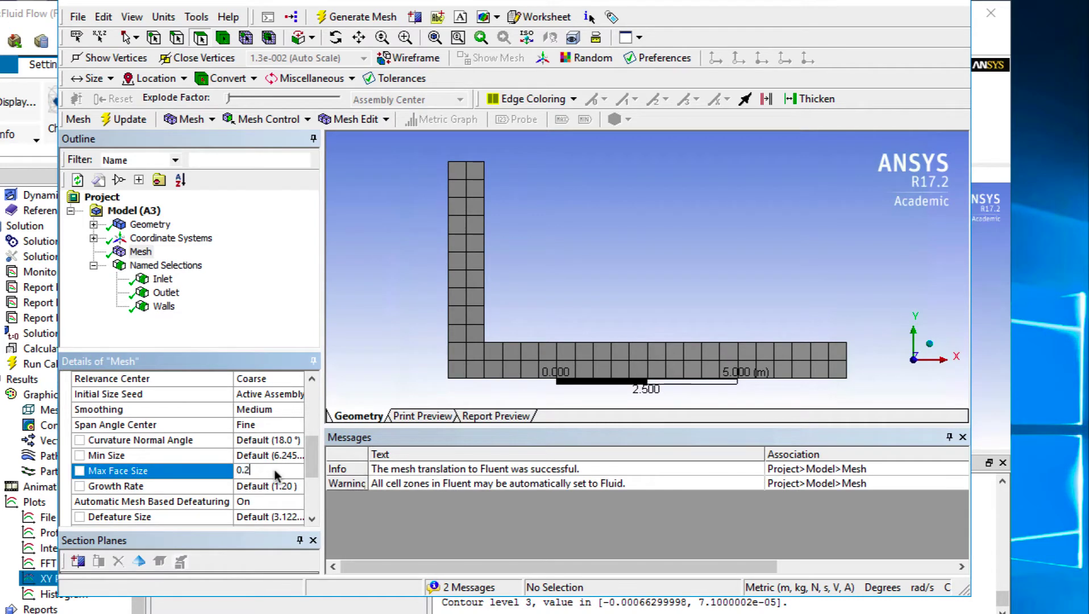
key("Return")
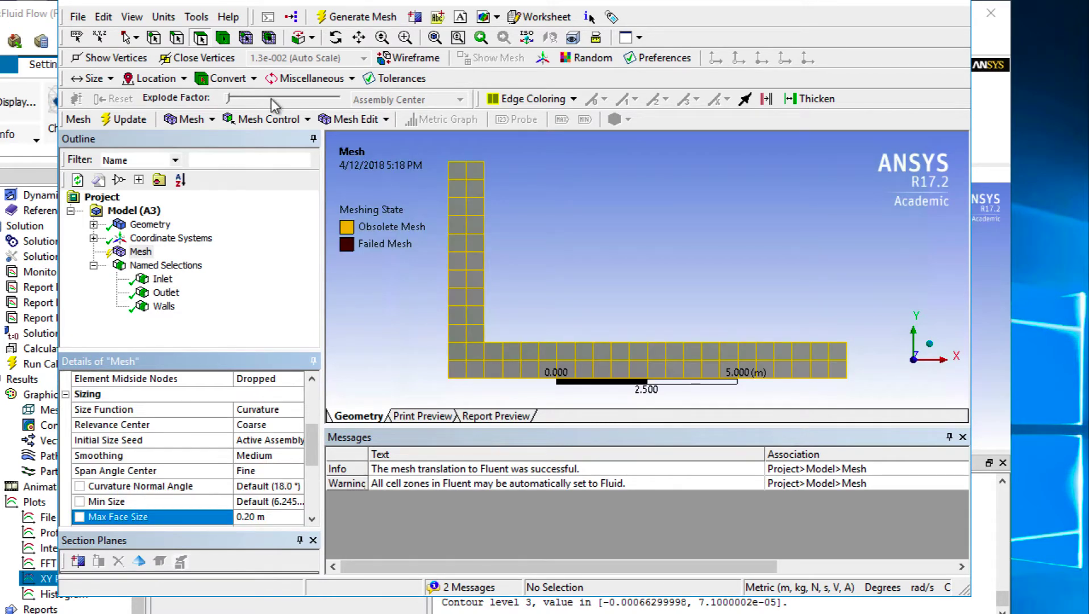
Generate the mesh, confirm 400 elements in Statistics, and update it to Fluent.
left_click(361, 17)
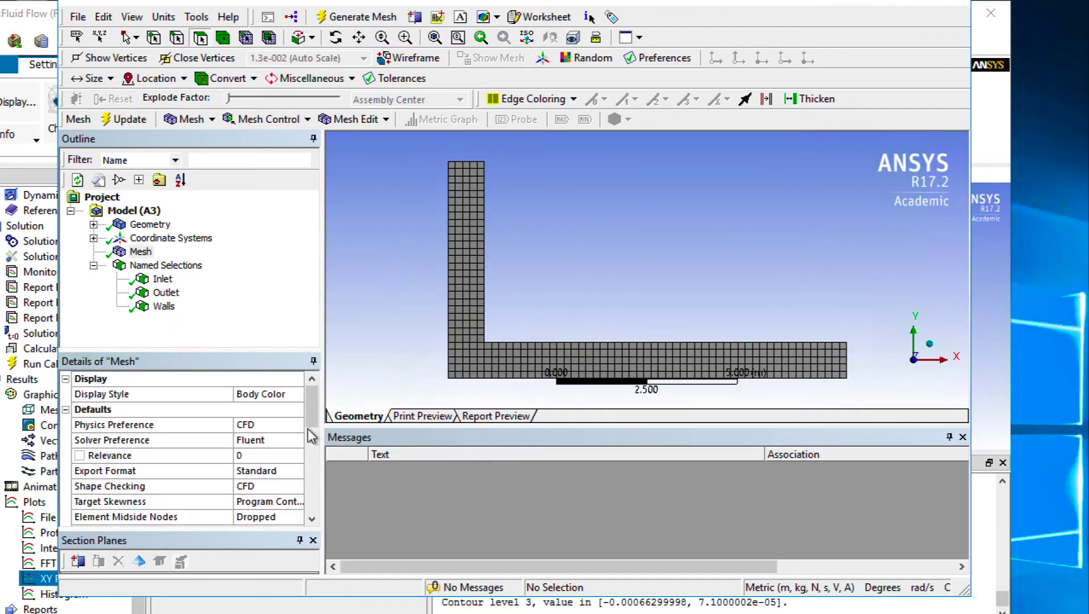
left_click_drag(310, 404, 315, 497)
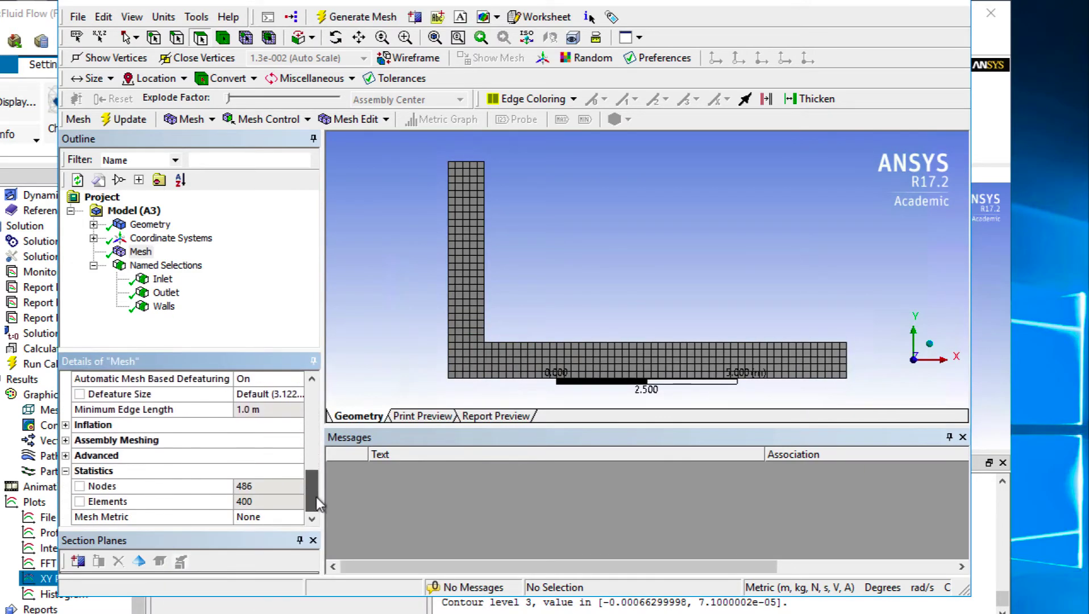
left_click(268, 501)
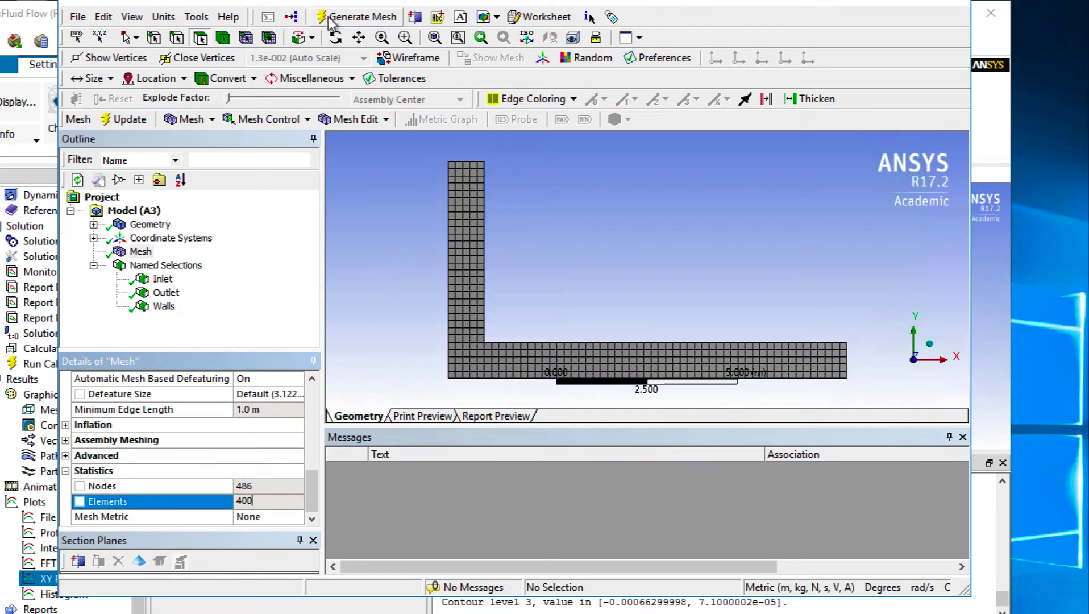
left_click(124, 118)
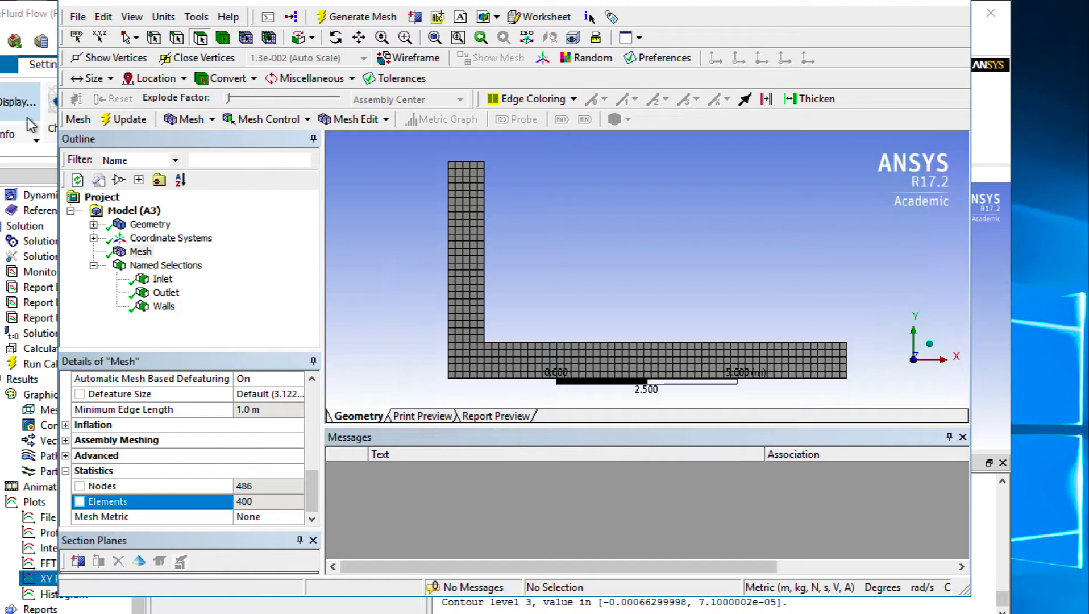
left_click(1007, 164)
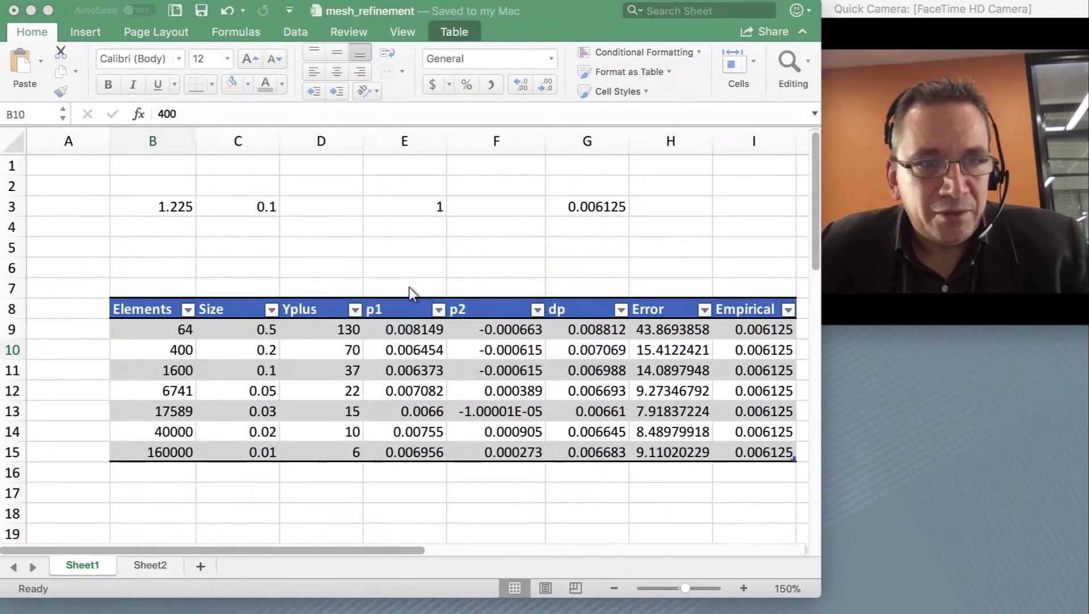
Activate the mesh_refinement workbook at B10 and scroll sideways toward the charts.
left_click(181, 350)
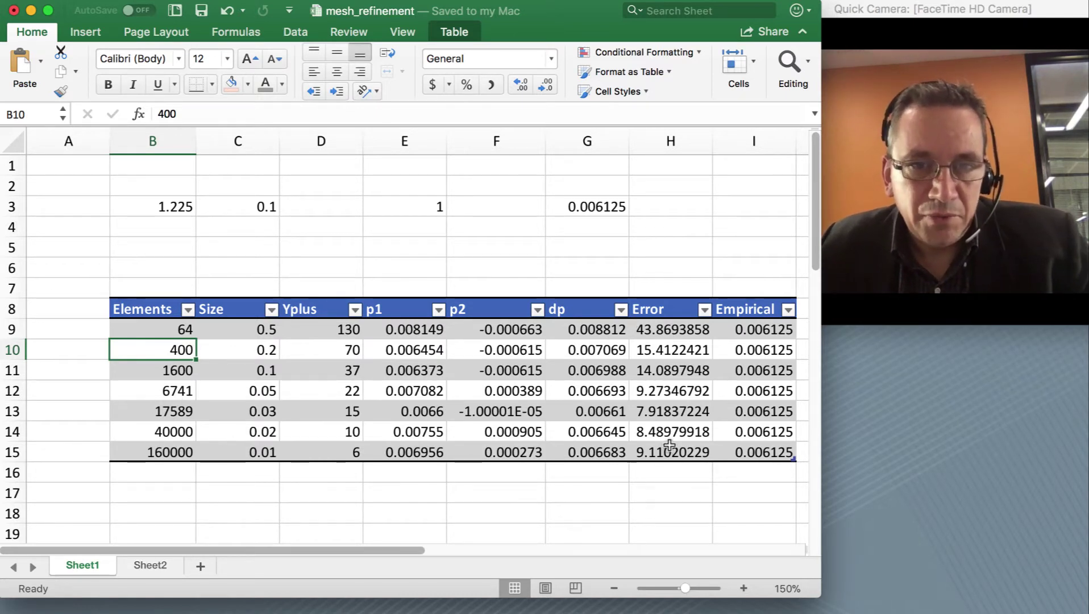
left_click_drag(399, 546, 734, 554)
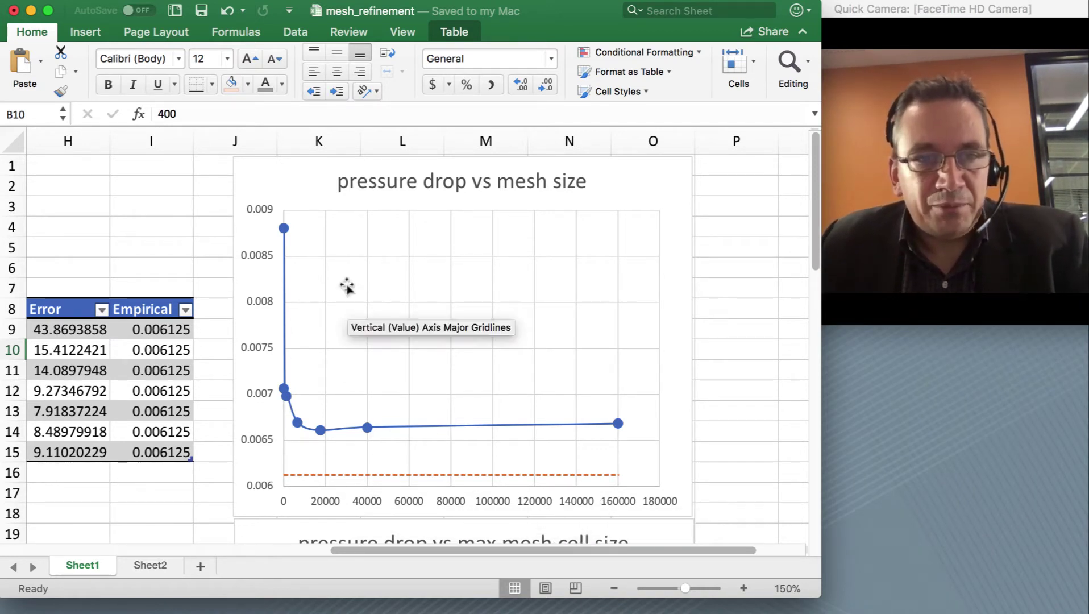
Read the pressure drop vs mesh size points, with 40000 elements at dp 0.006645.
mouse_move(289, 396)
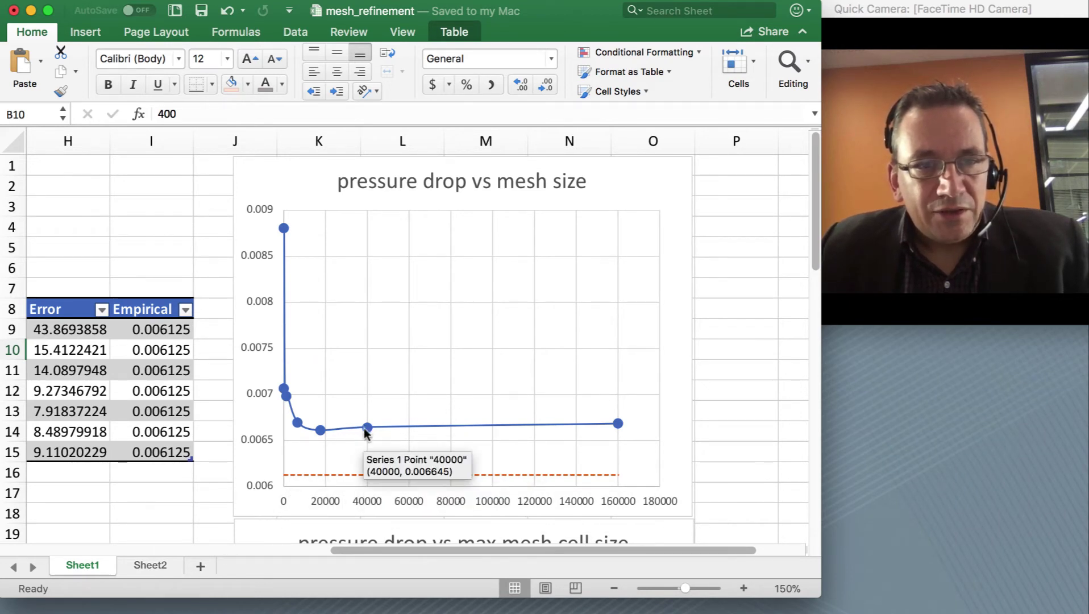
mouse_move(369, 430)
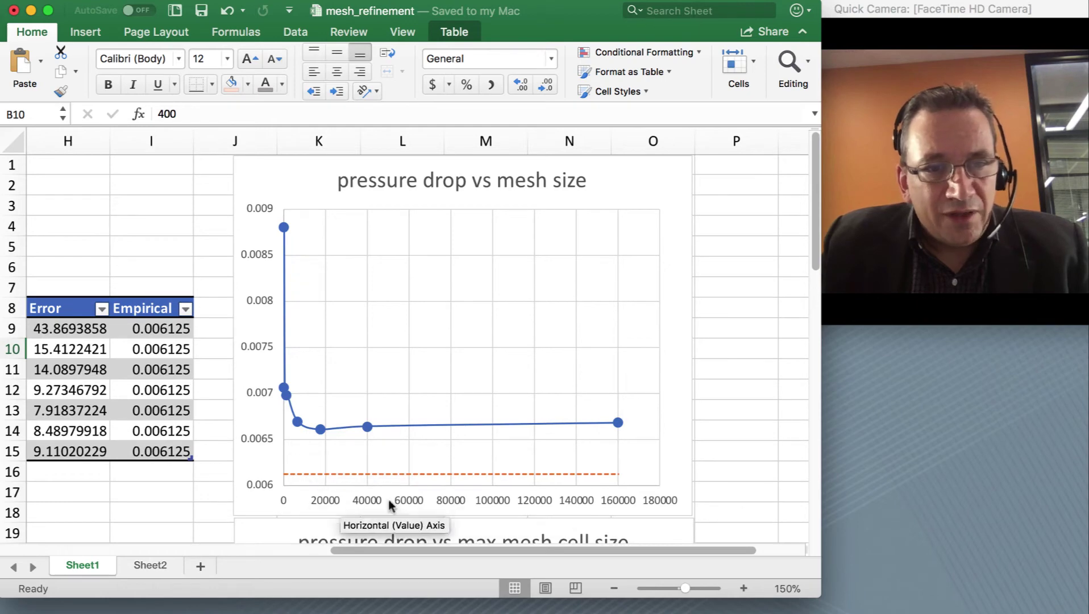
scroll(701, 420, "down", 2)
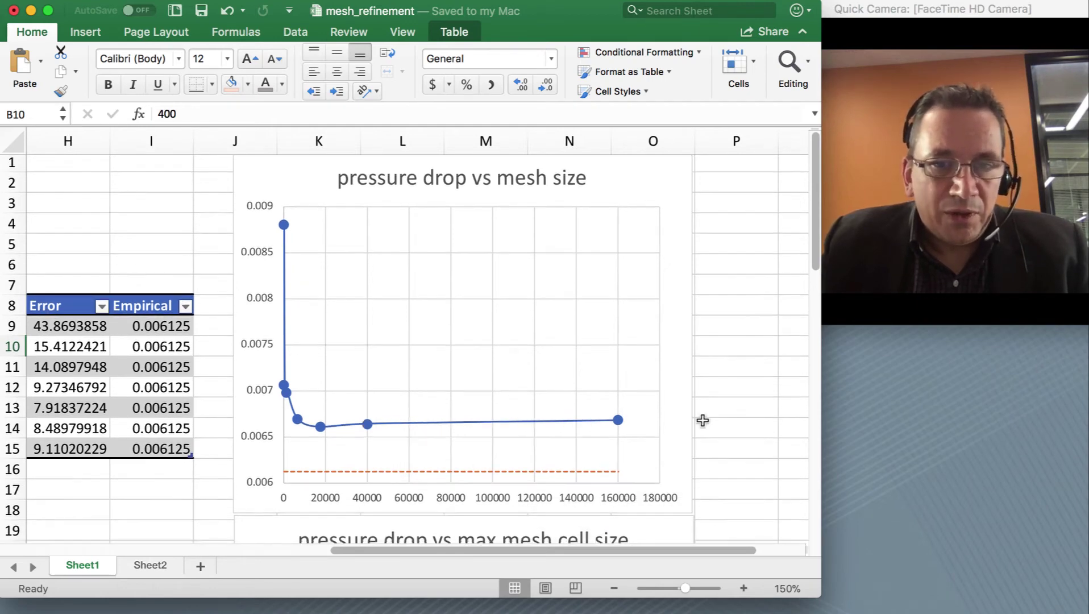
Read the max cell size chart: dp 0.008812 at size 0.5 falling to 0.00661 at 0.03.
scroll(702, 420, "down", 10)
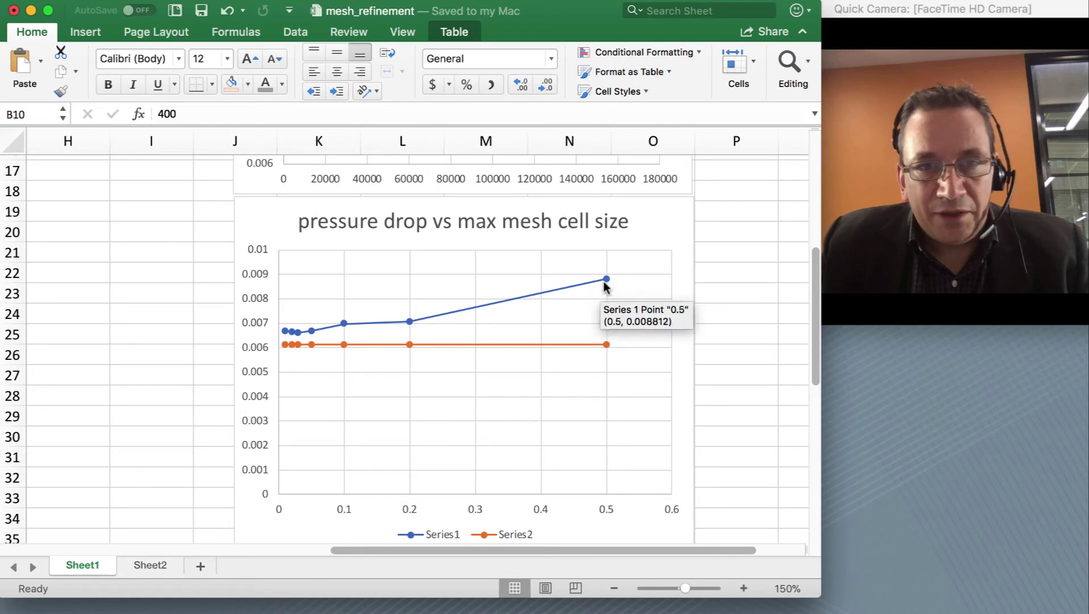
mouse_move(607, 280)
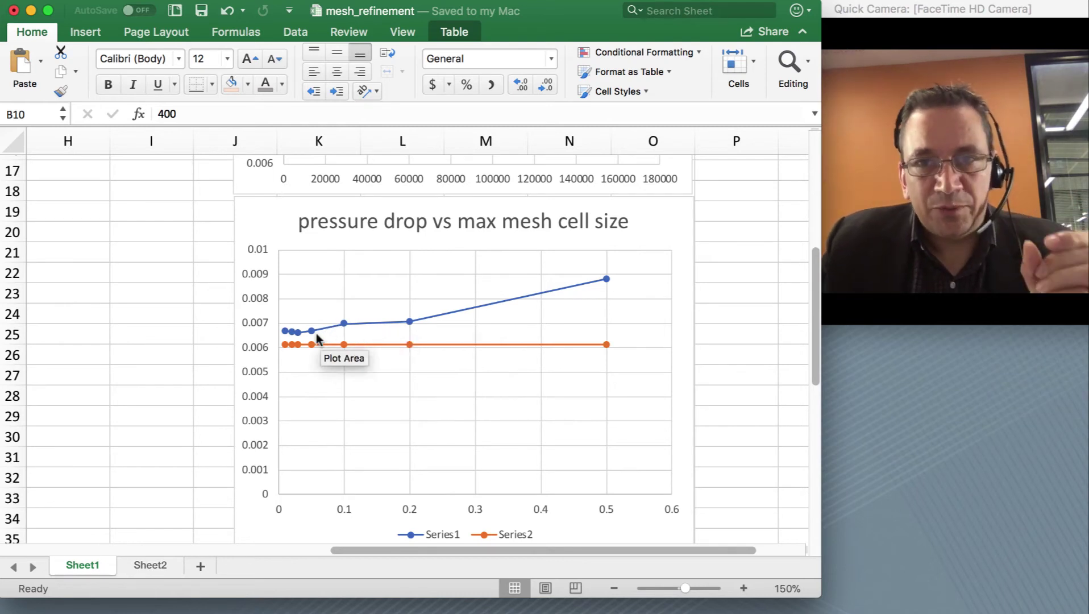
mouse_move(295, 338)
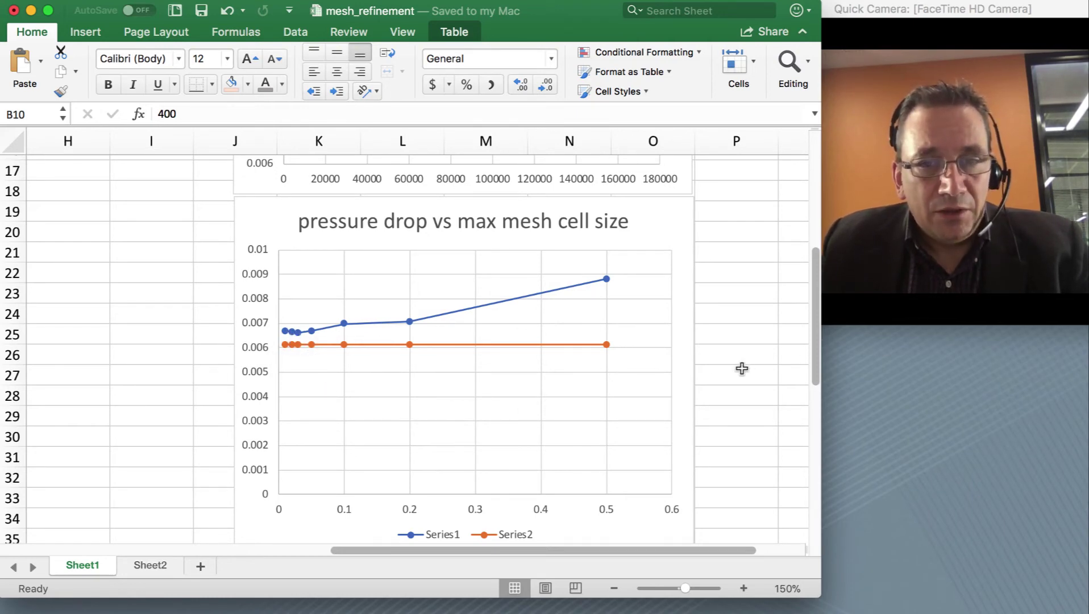
scroll(742, 368, "down", 10)
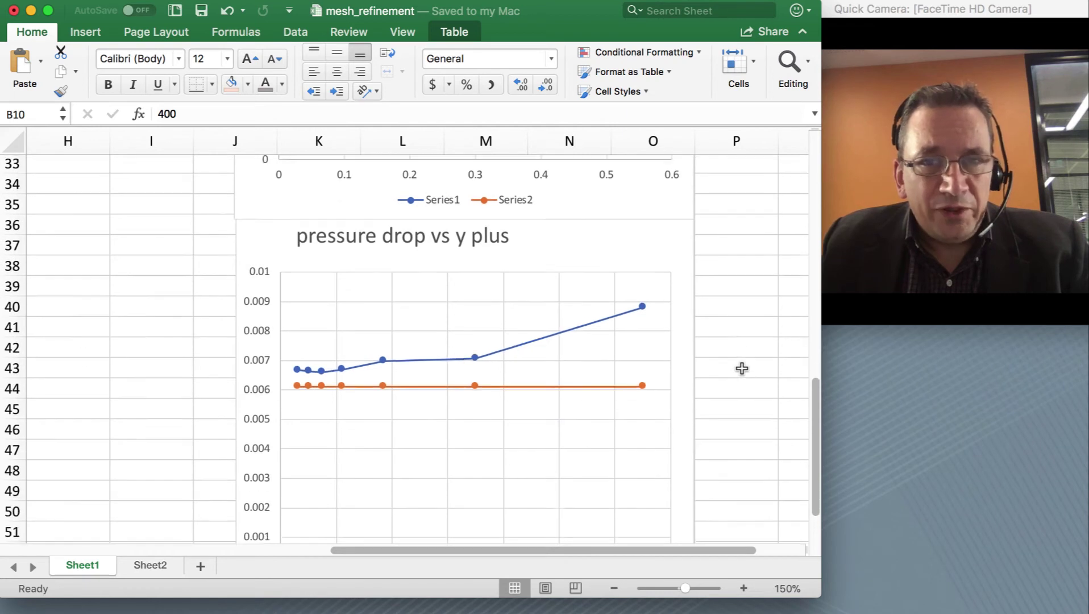
Scroll down until the dp vs y plus chart and its 0.006125 empirical line show fully.
scroll(742, 369, "down", 2)
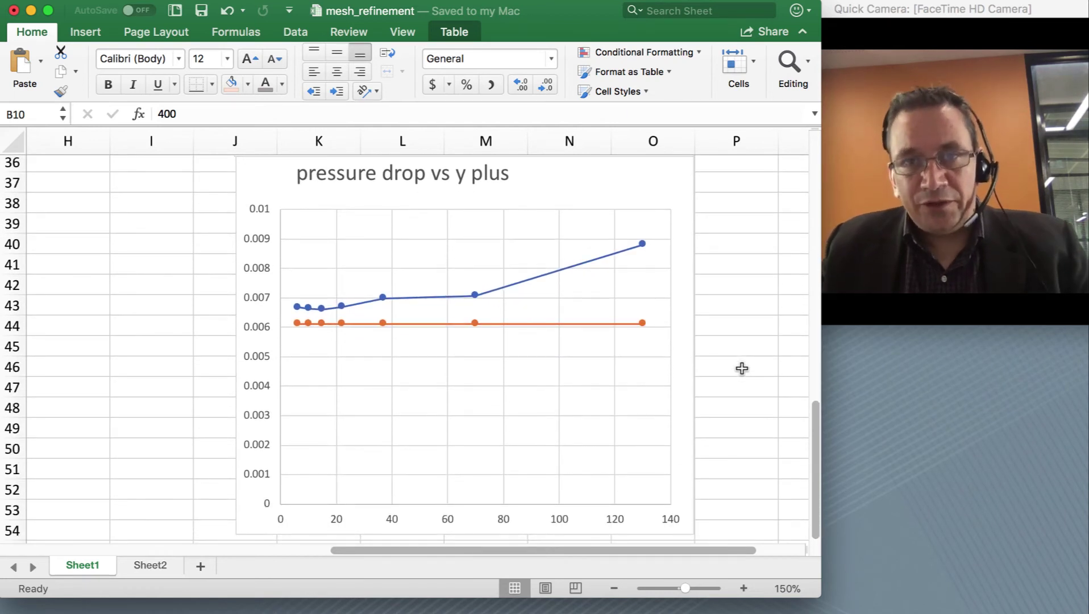